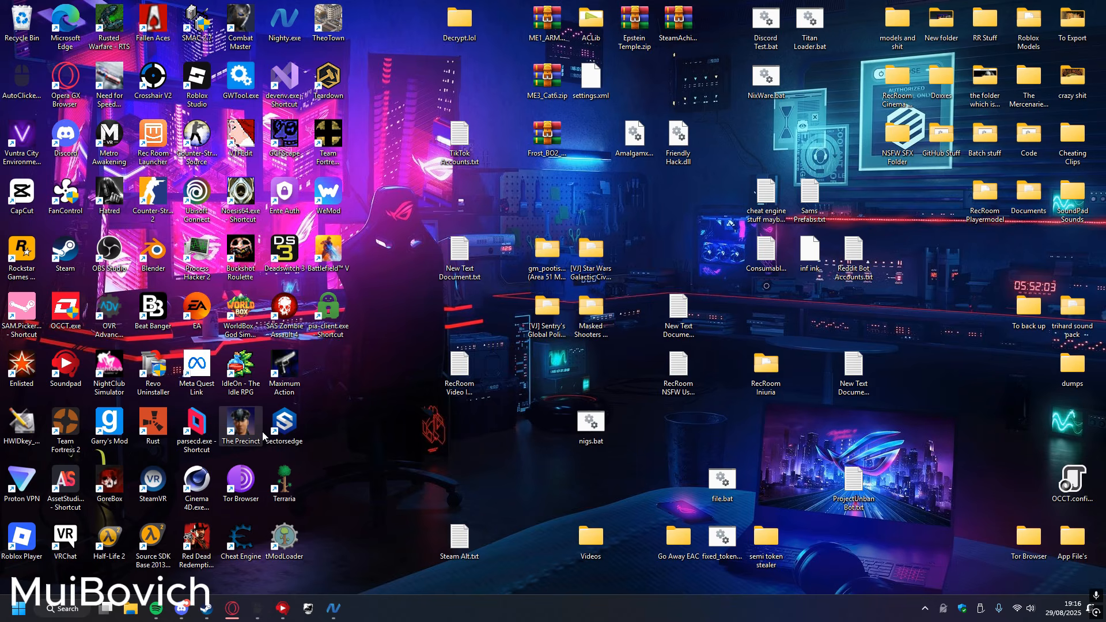
- Open the Decrypt.lol folder on the desktop and look through the extracted model files in its Mesh folder
{"action": "double_click", "coordinate": [459, 22]}
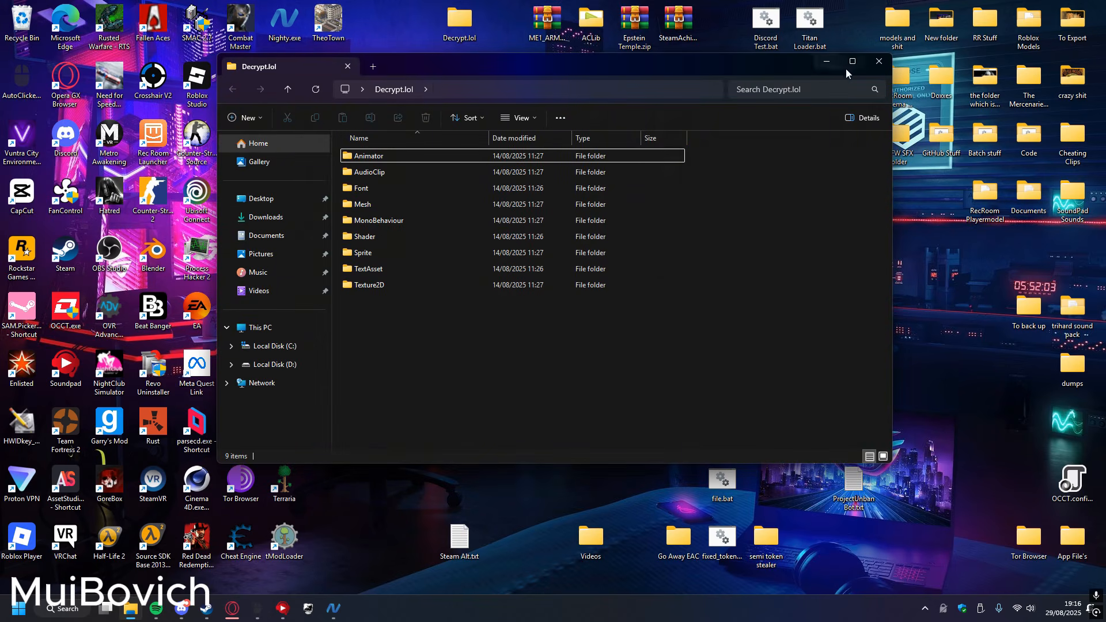
{"action": "left_click", "coordinate": [845, 66]}
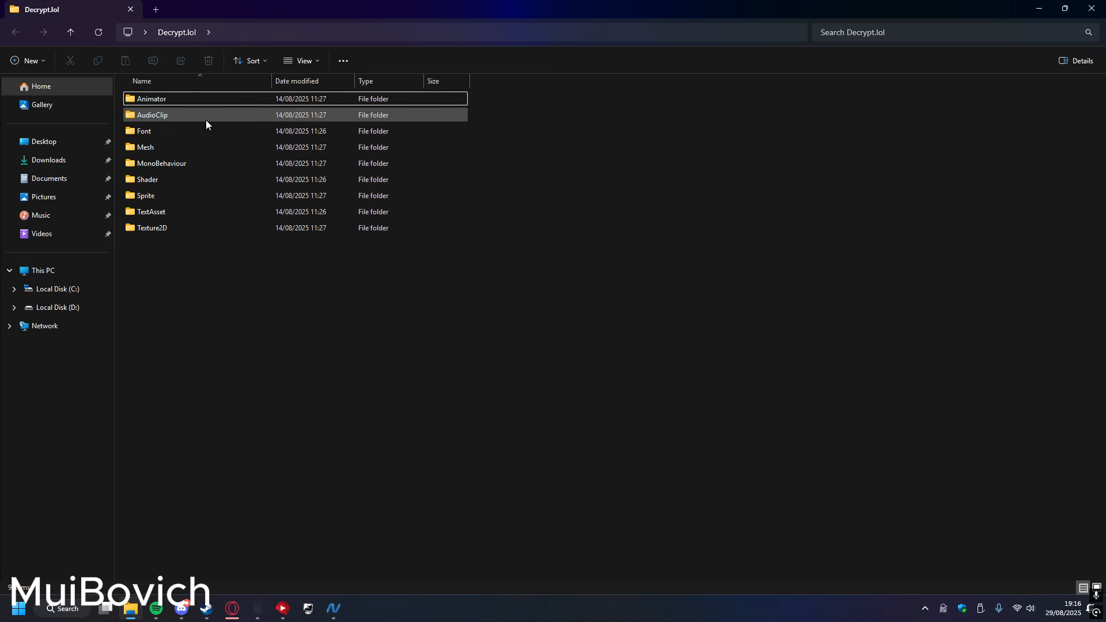
{"action": "double_click", "coordinate": [178, 145]}
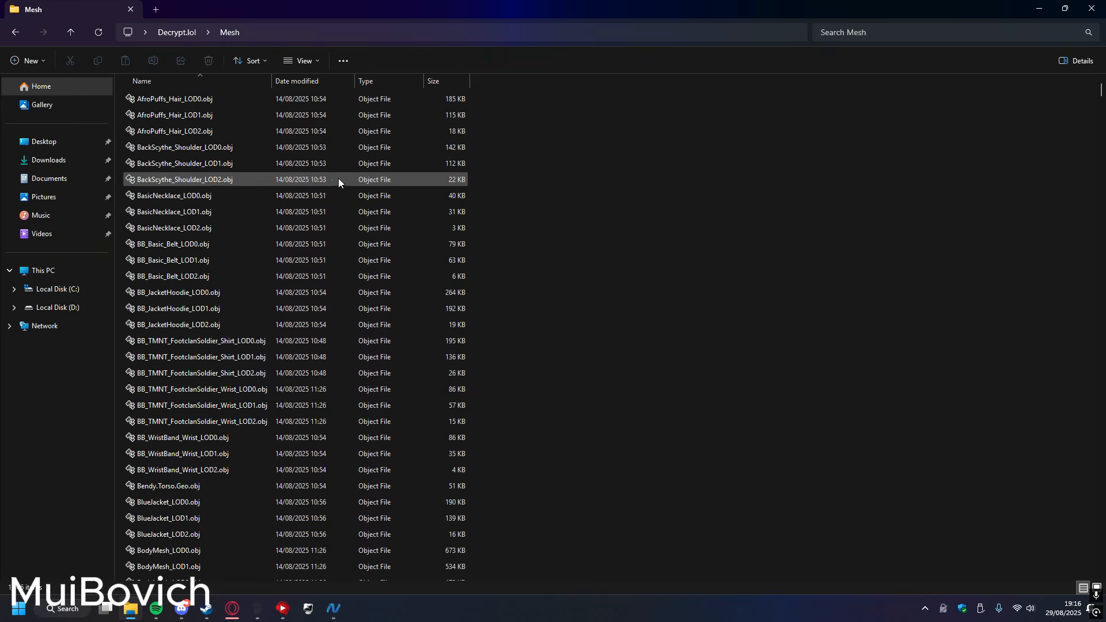
{"action": "scroll", "coordinate": [261, 222], "scroll_direction": "down", "scroll_amount": 15}
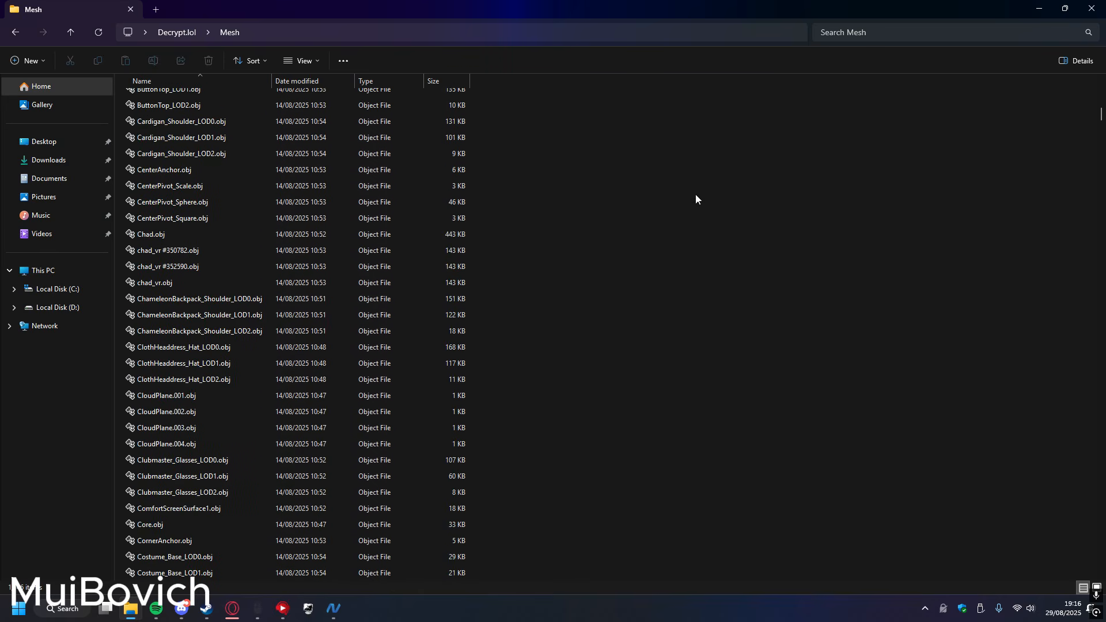
{"action": "left_click_drag", "start_coordinate": [1101, 114], "coordinate": [1101, 564]}
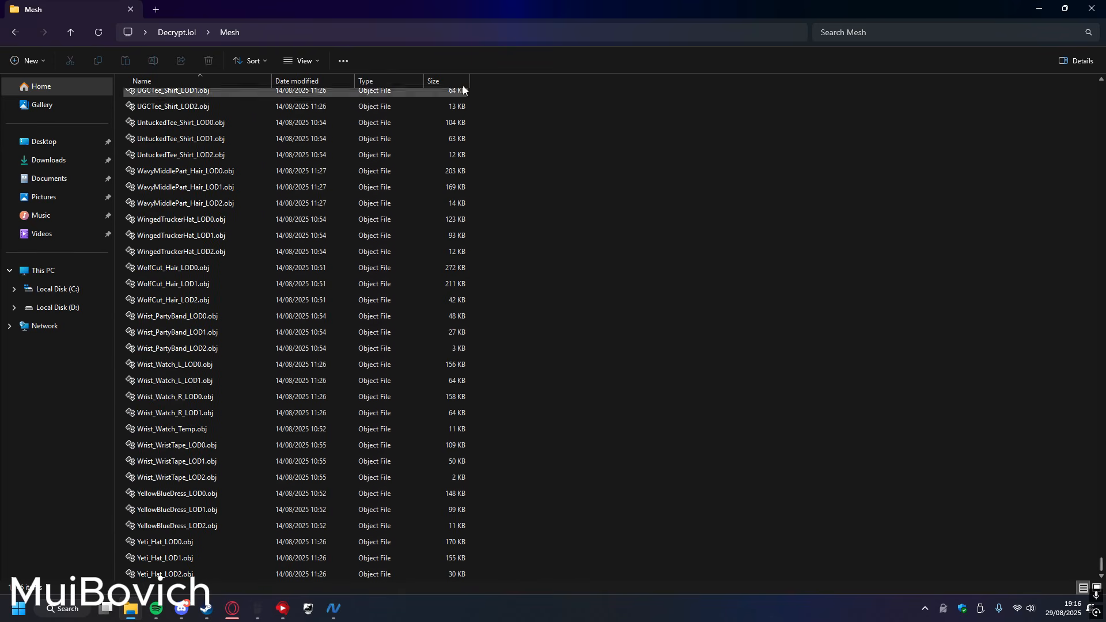
- View the TextAsset folder of Decrypt.lol and look through the extracted images in its Texture2D folder
{"action": "left_click", "coordinate": [183, 33]}
{"action": "double_click", "coordinate": [161, 213]}
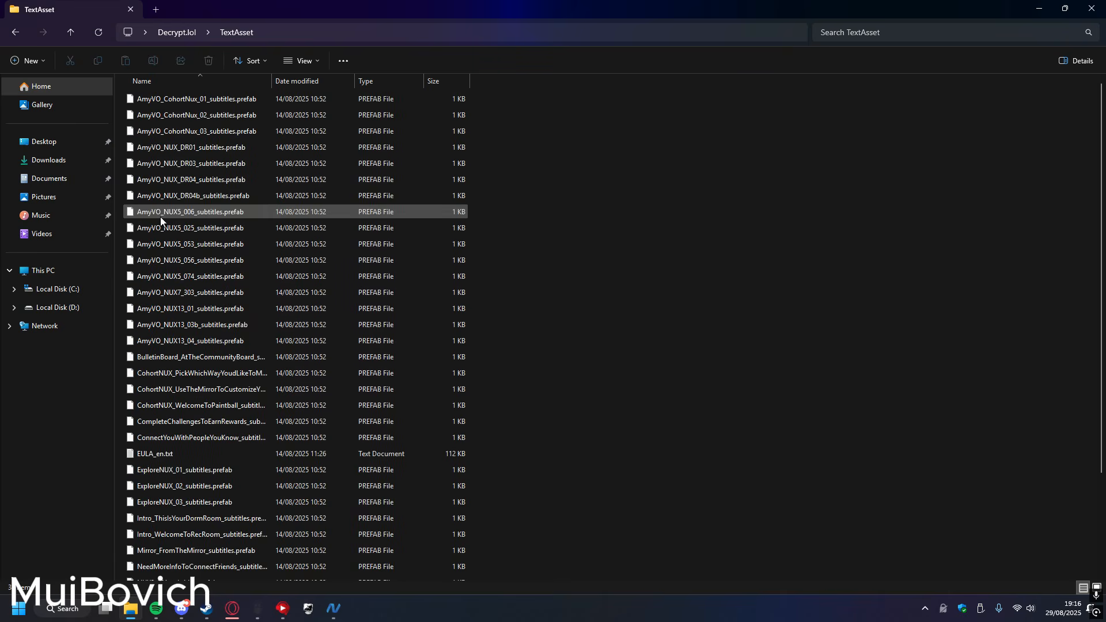
{"action": "left_click", "coordinate": [177, 33]}
{"action": "double_click", "coordinate": [179, 224]}
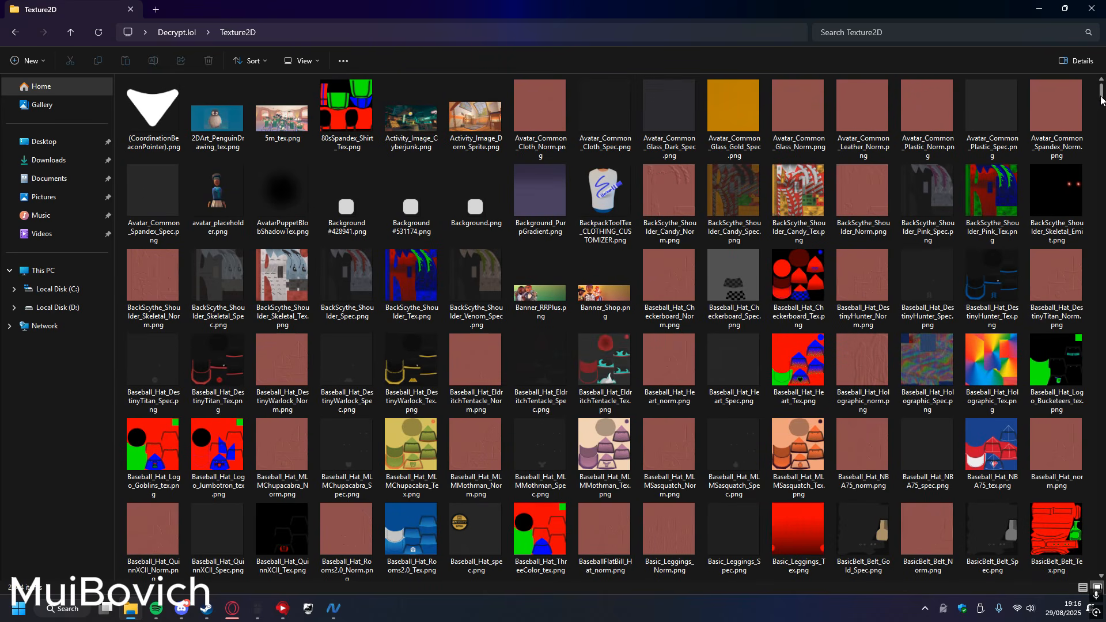
{"action": "left_click_drag", "start_coordinate": [1101, 99], "coordinate": [1102, 227]}
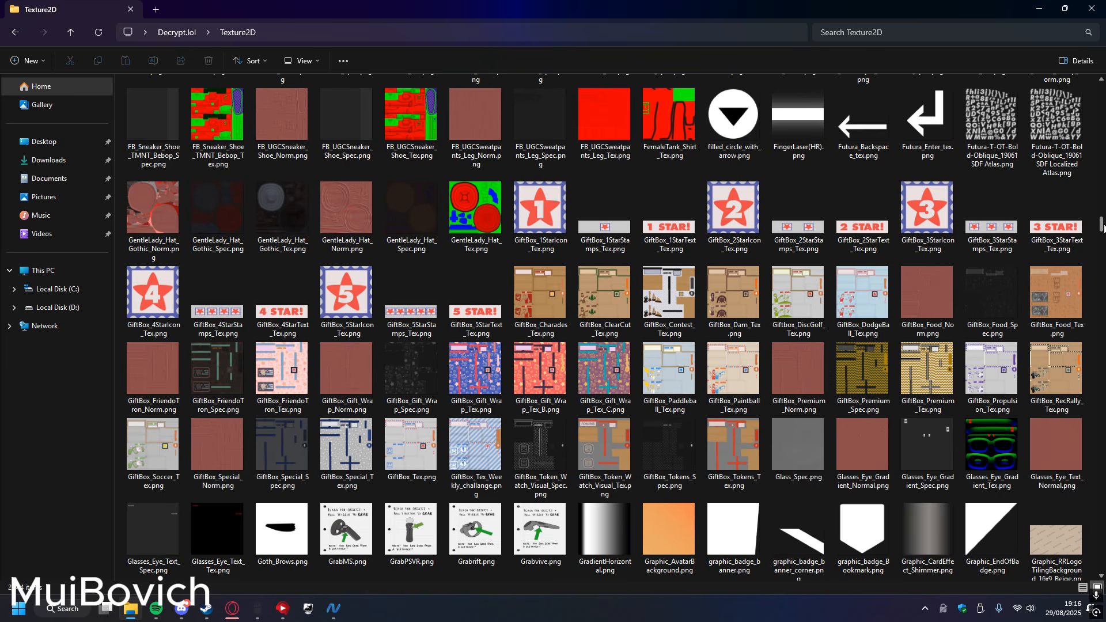
{"action": "left_click_drag", "start_coordinate": [1102, 228], "coordinate": [1102, 395]}
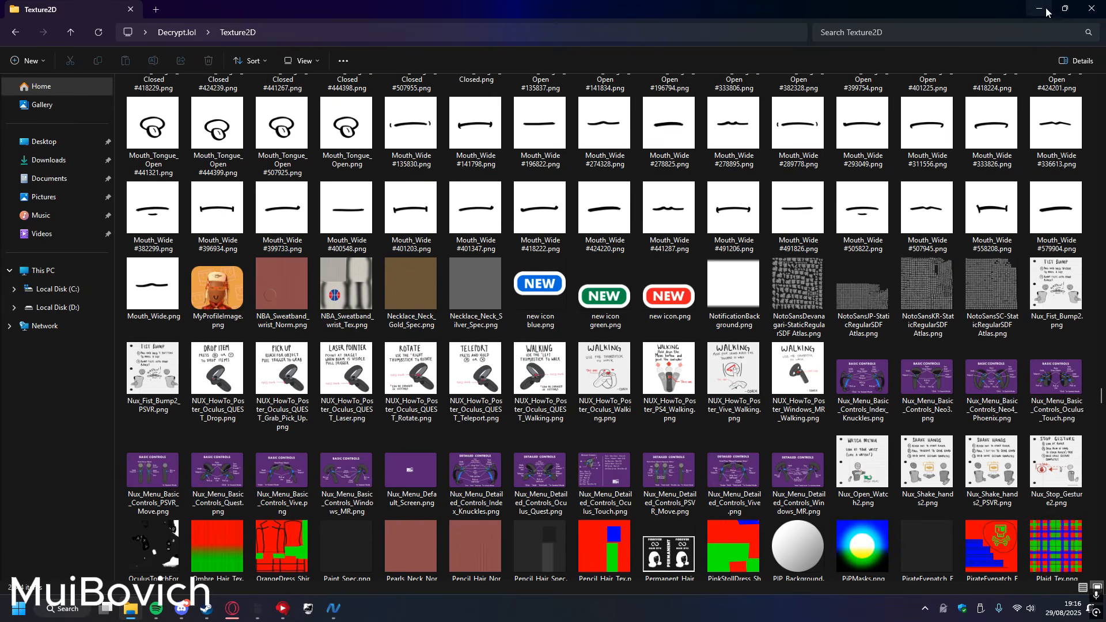
{"action": "scroll", "coordinate": [647, 307], "scroll_direction": "down", "scroll_amount": 2}
{"action": "scroll", "coordinate": [646, 307], "scroll_direction": "down", "scroll_amount": 10}
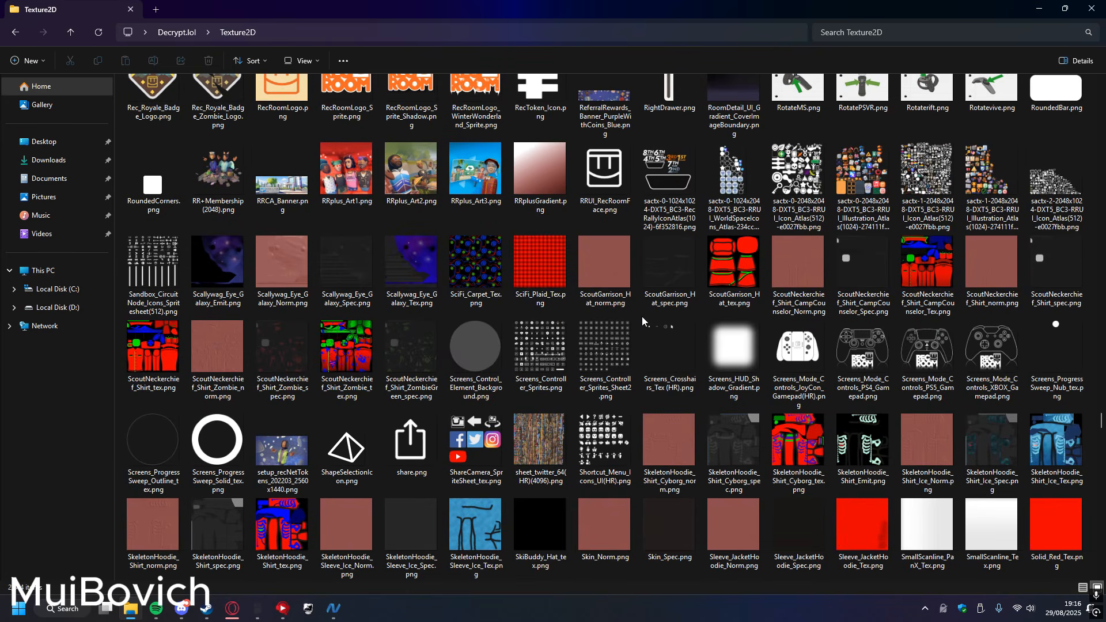
{"action": "scroll", "coordinate": [644, 313], "scroll_direction": "down", "scroll_amount": 10}
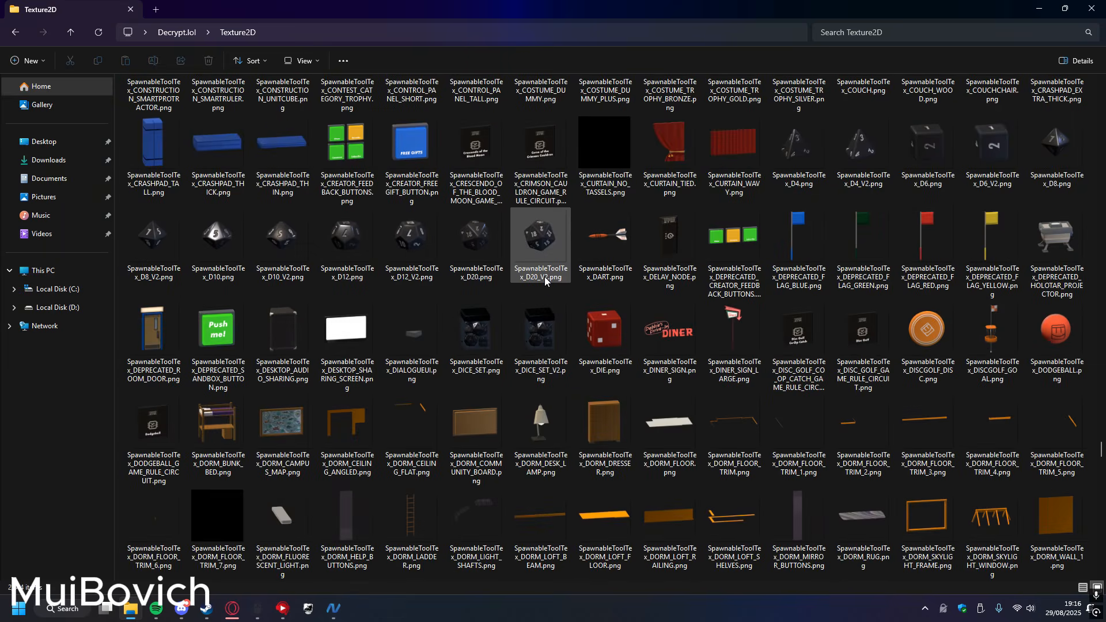
{"action": "scroll", "coordinate": [551, 281], "scroll_direction": "down", "scroll_amount": 15}
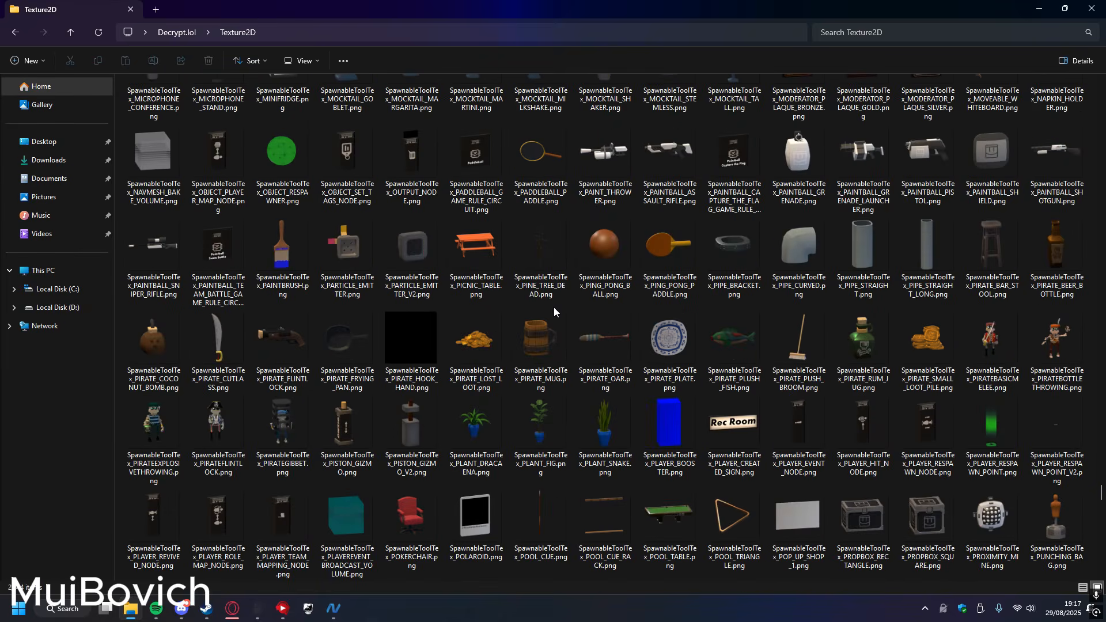
{"action": "scroll", "coordinate": [554, 308], "scroll_direction": "down", "scroll_amount": 20}
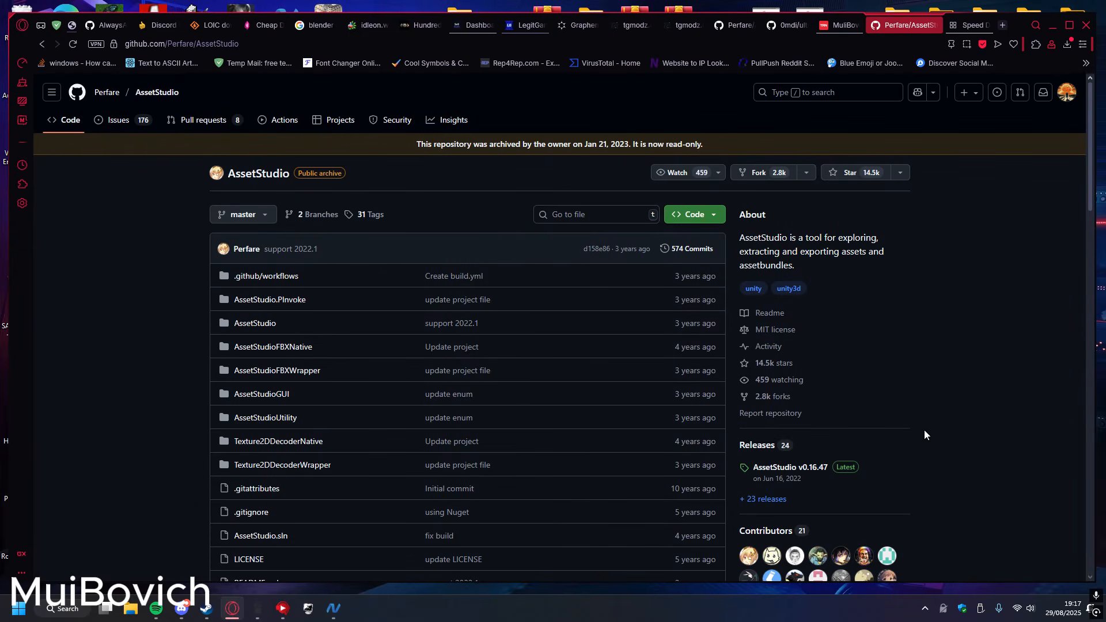
- Look over the Perfare/AssetStudio repository page on GitHub, close its tab and minimize the browser
{"action": "scroll", "coordinate": [693, 356], "scroll_direction": "down", "scroll_amount": 2}
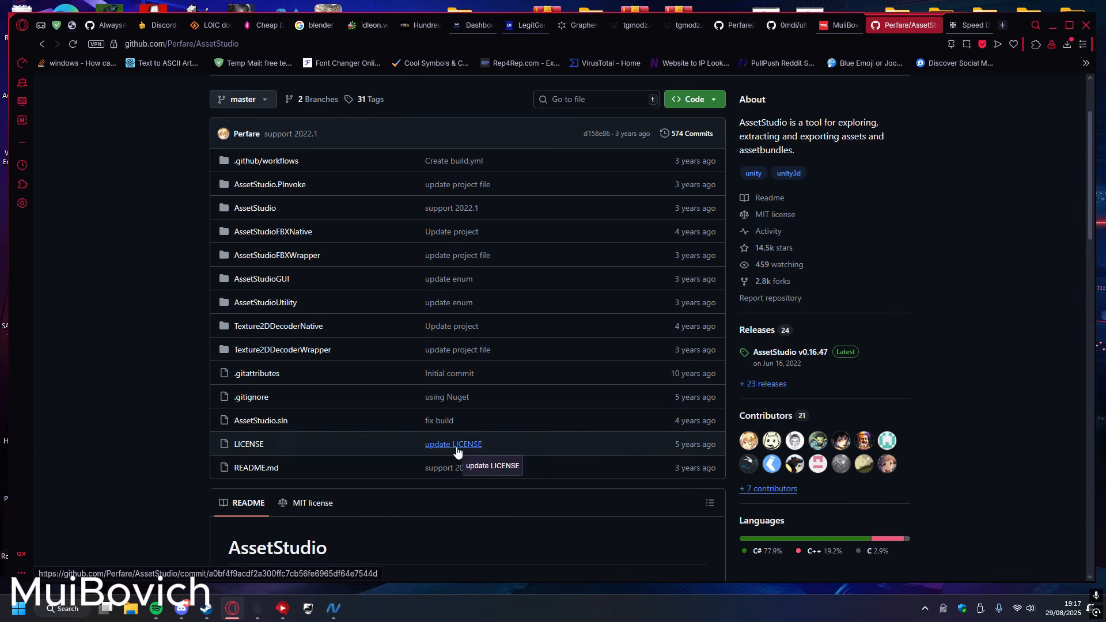
{"action": "scroll", "coordinate": [692, 165], "scroll_direction": "up", "scroll_amount": 2}
{"action": "left_click", "coordinate": [950, 25]}
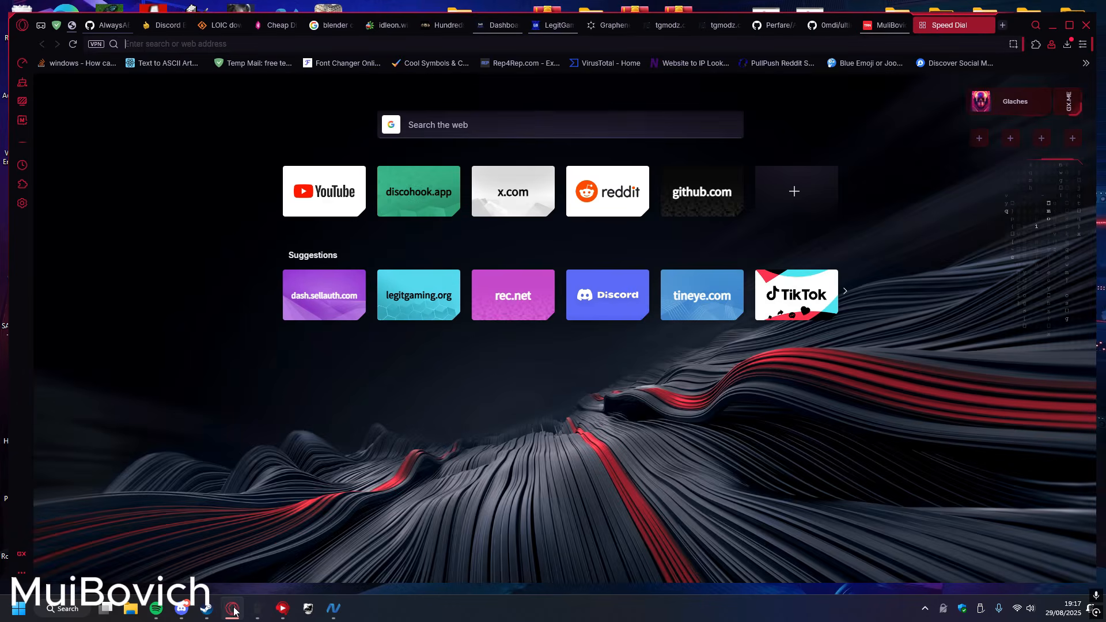
{"action": "left_click", "coordinate": [232, 609]}
- Search the computer for "asset" and launch the AssetStudioGUI.exe shortcut
{"action": "left_click", "coordinate": [63, 608]}
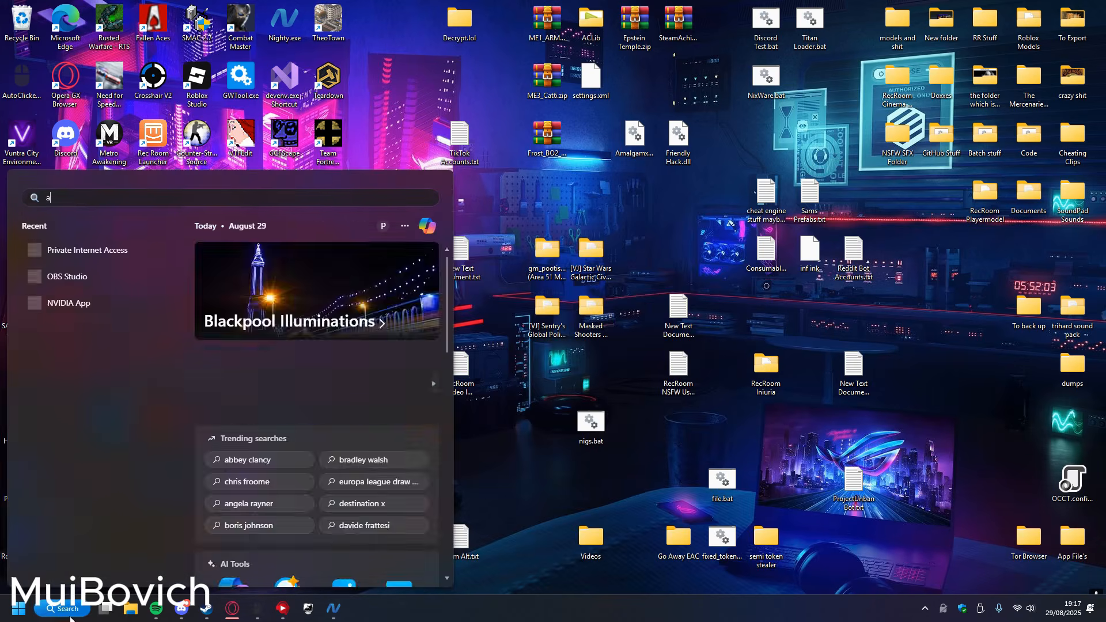
{"action": "type", "text": "asset studio"}
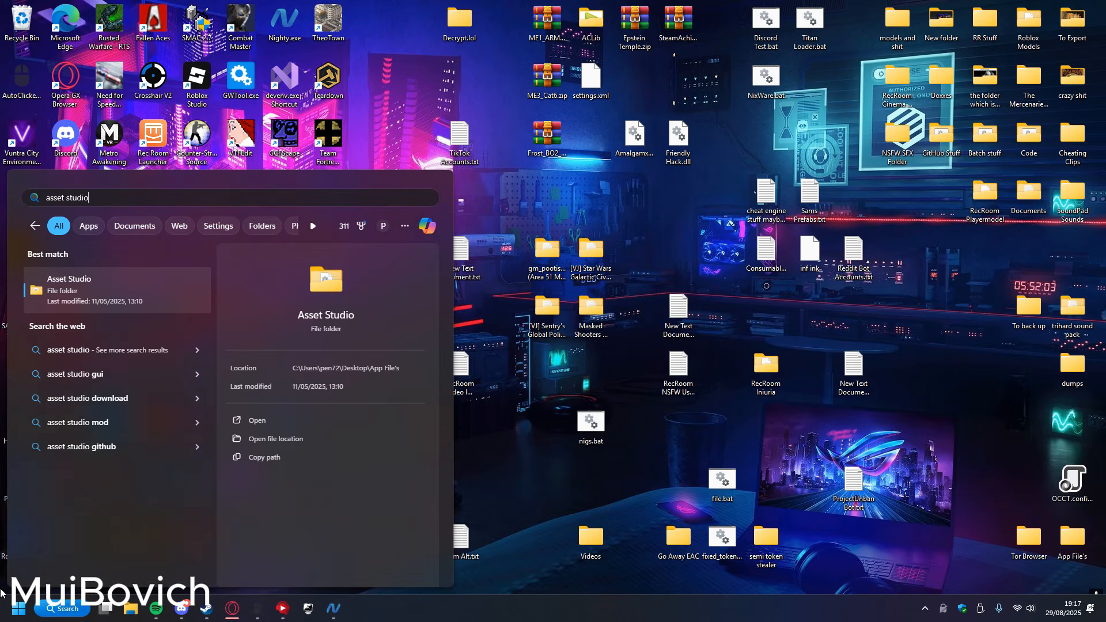
{"action": "key", "text": "BackSpace"}
{"action": "key", "text": "BackSpace"}
{"action": "key", "text": "BackSpace"}
{"action": "key", "text": "BackSpace"}
{"action": "key", "text": "BackSpace"}
{"action": "key", "text": "BackSpace"}
{"action": "key", "text": "BackSpace"}
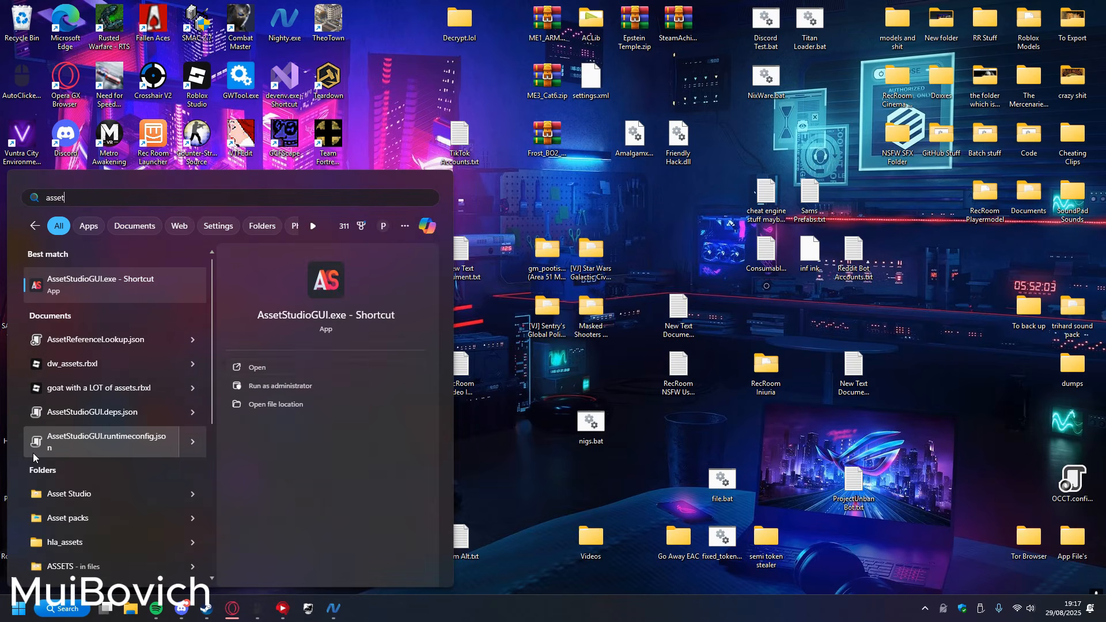
{"action": "left_click", "coordinate": [255, 367]}
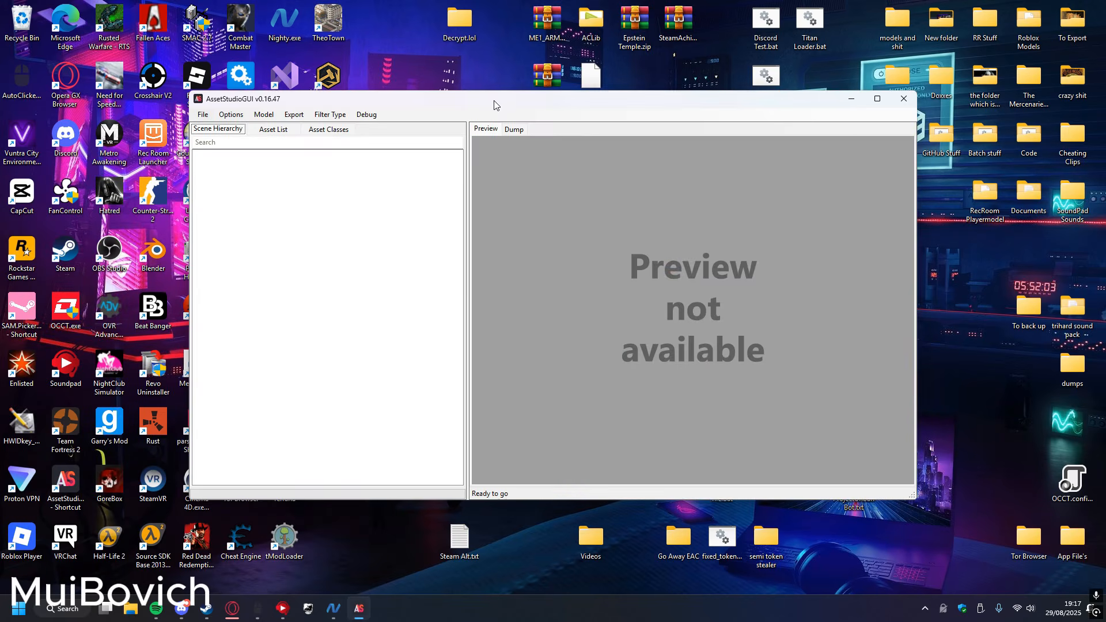
- Reposition the AssetStudioGUI window and maximize it
{"action": "left_click_drag", "start_coordinate": [491, 97], "coordinate": [608, 65]}
{"action": "left_click_drag", "start_coordinate": [869, 61], "coordinate": [817, 63]}
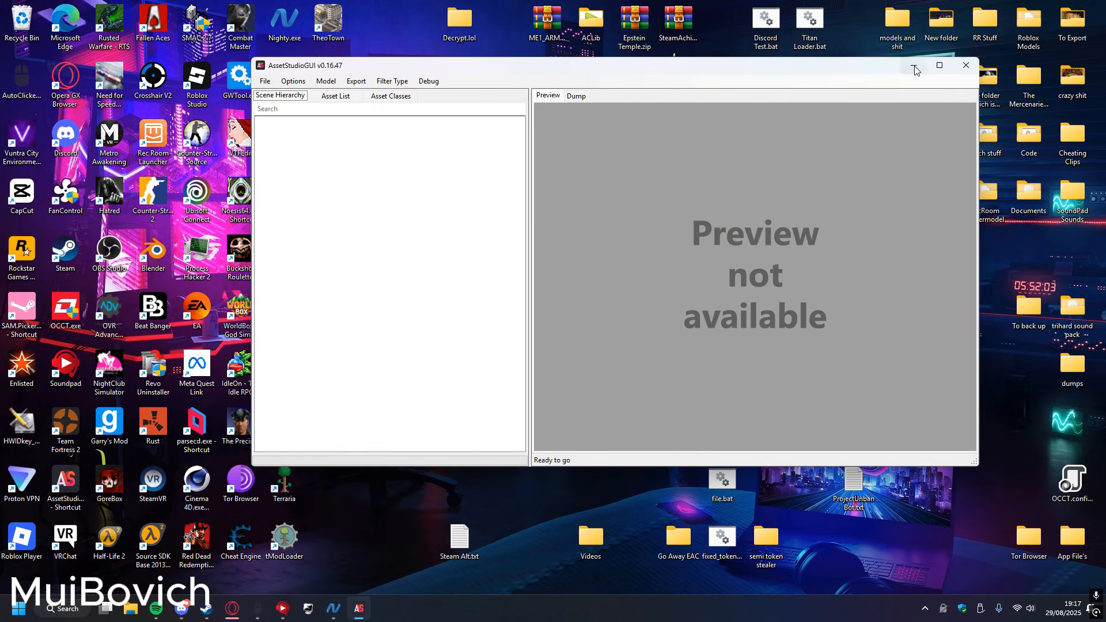
{"action": "left_click", "coordinate": [939, 67]}
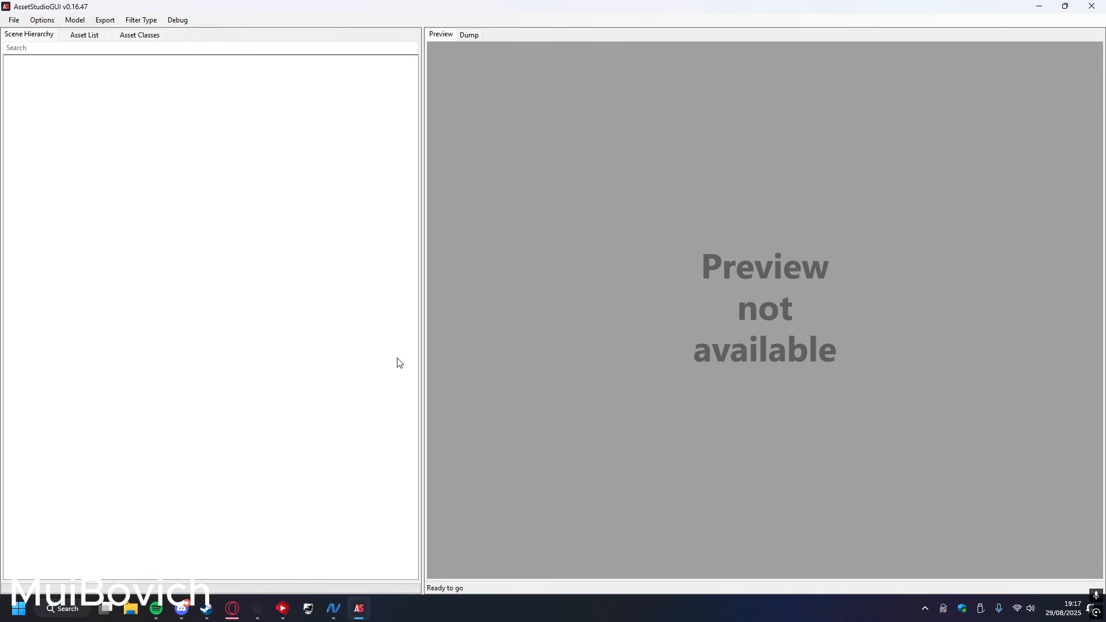
{"action": "left_click", "coordinate": [184, 607]}
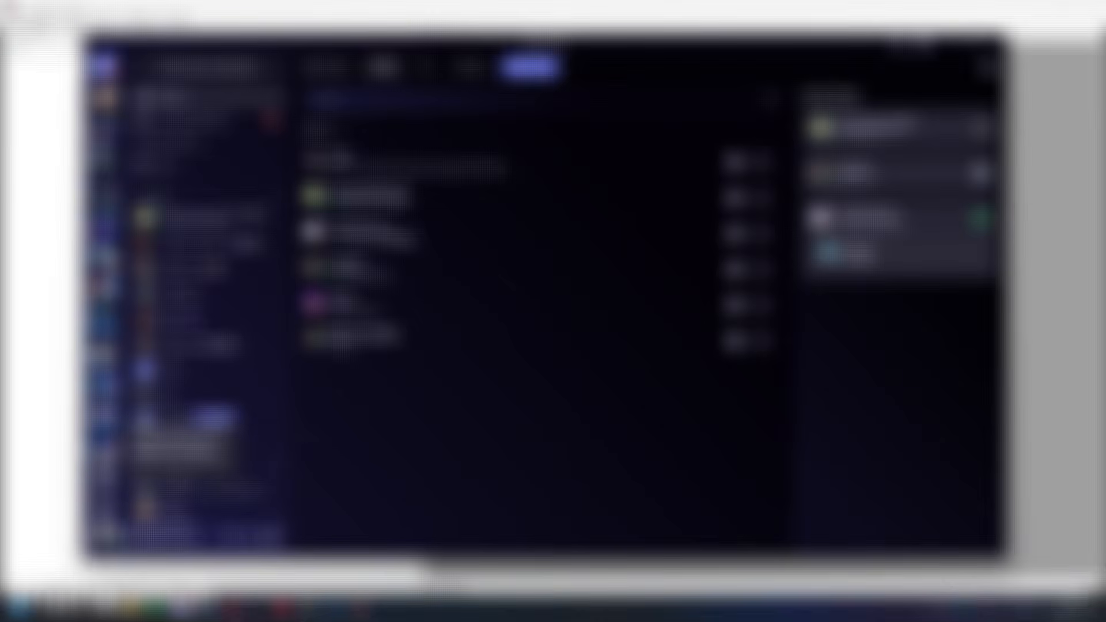
{"action": "left_click", "coordinate": [184, 610]}
{"action": "left_click", "coordinate": [207, 612]}
{"action": "left_click", "coordinate": [207, 613]}
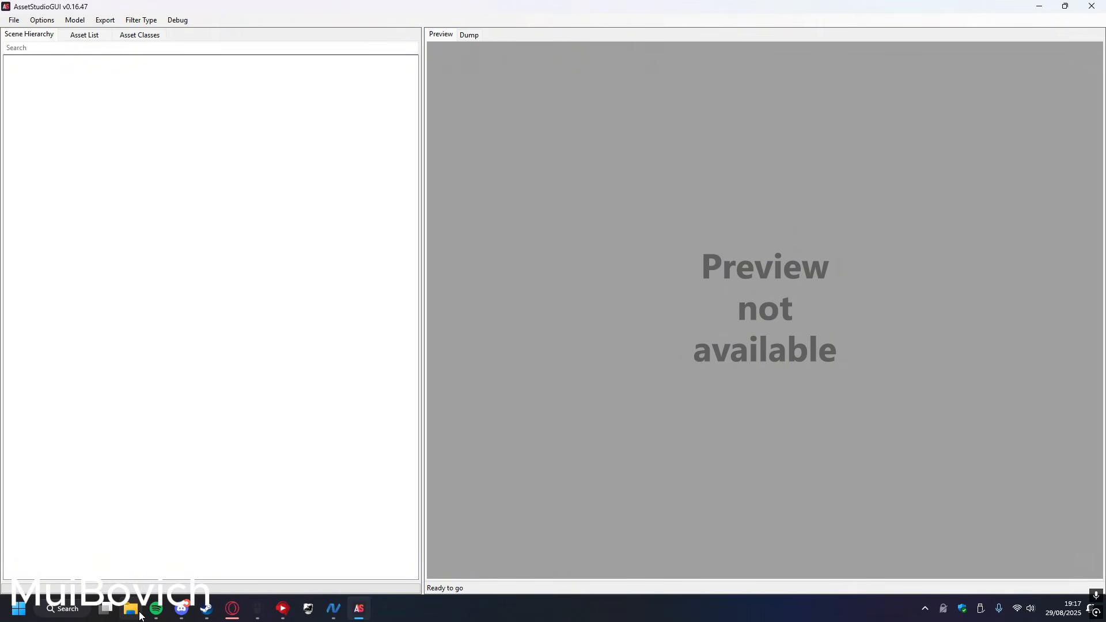
- Try to open the copied StandaloneWindows64 path in File Explorer with its quotation marks included, and dismiss the browser tab
{"action": "left_click", "coordinate": [140, 615]}
{"action": "left_click", "coordinate": [475, 88]}
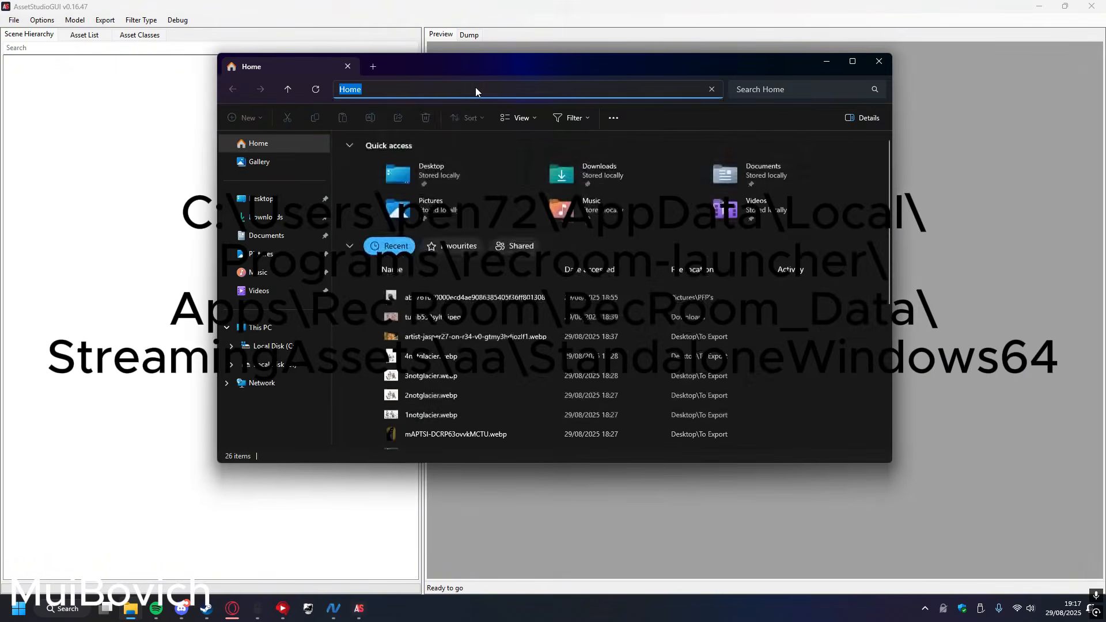
{"action": "key", "text": "super+v"}
{"action": "left_click", "coordinate": [437, 198]}
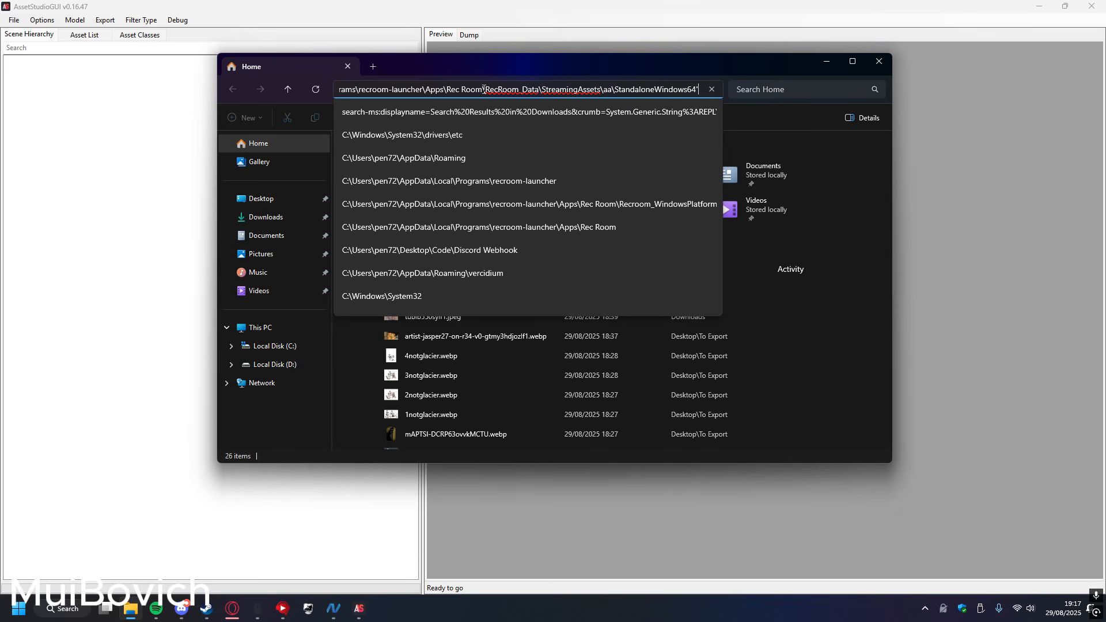
{"action": "key", "text": "Return"}
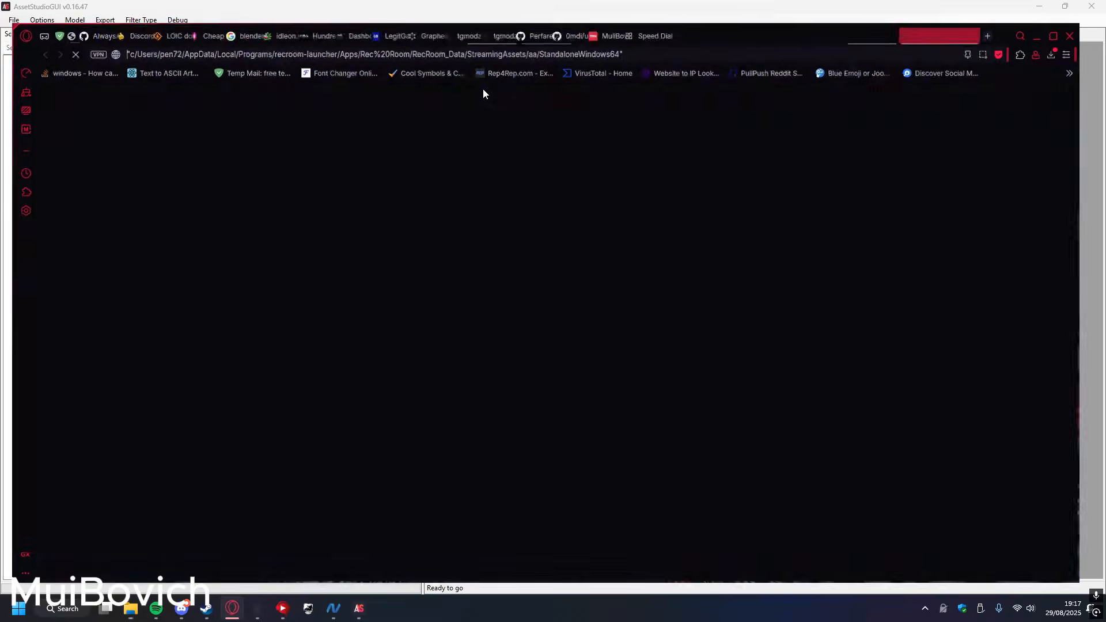
{"action": "left_click", "coordinate": [986, 27]}
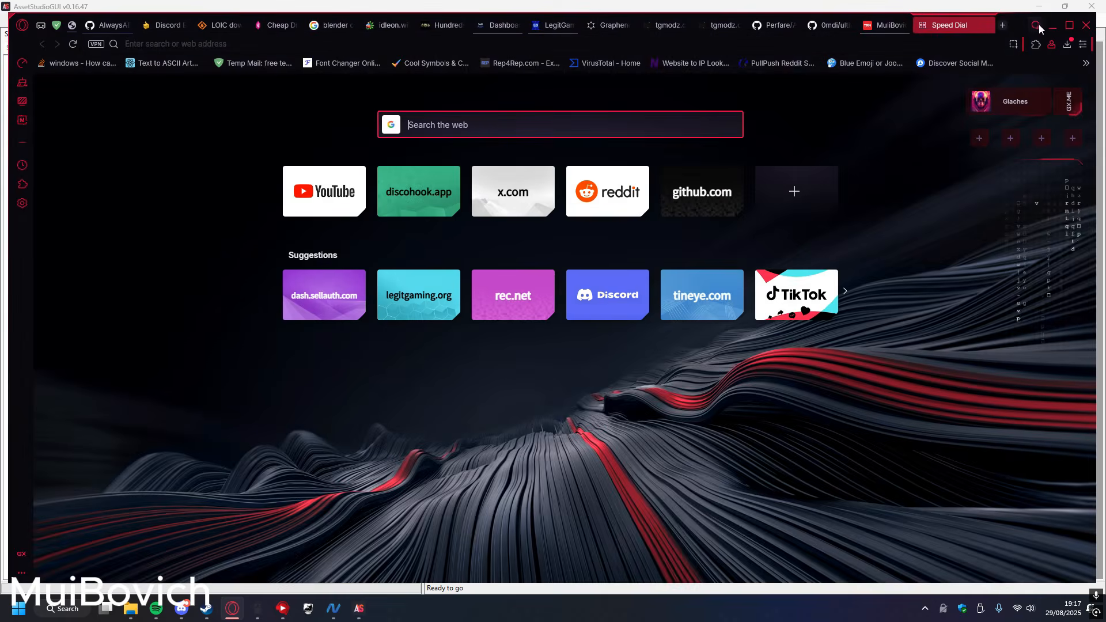
{"action": "left_click", "coordinate": [1052, 25]}
- Open Rec Room's RecRoom_Data\StreamingAssets\aa\StandaloneWindows64 folder in File Explorer from the copied path, with the quotation marks removed
{"action": "left_click", "coordinate": [462, 92]}
{"action": "key", "text": "super+v"}
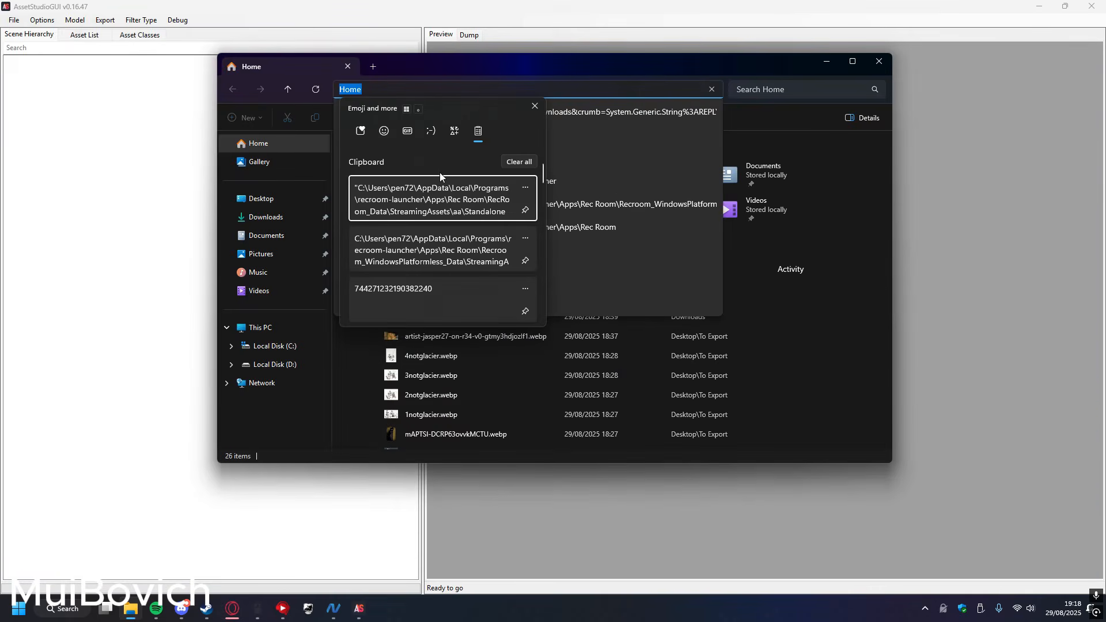
{"action": "left_click", "coordinate": [429, 202]}
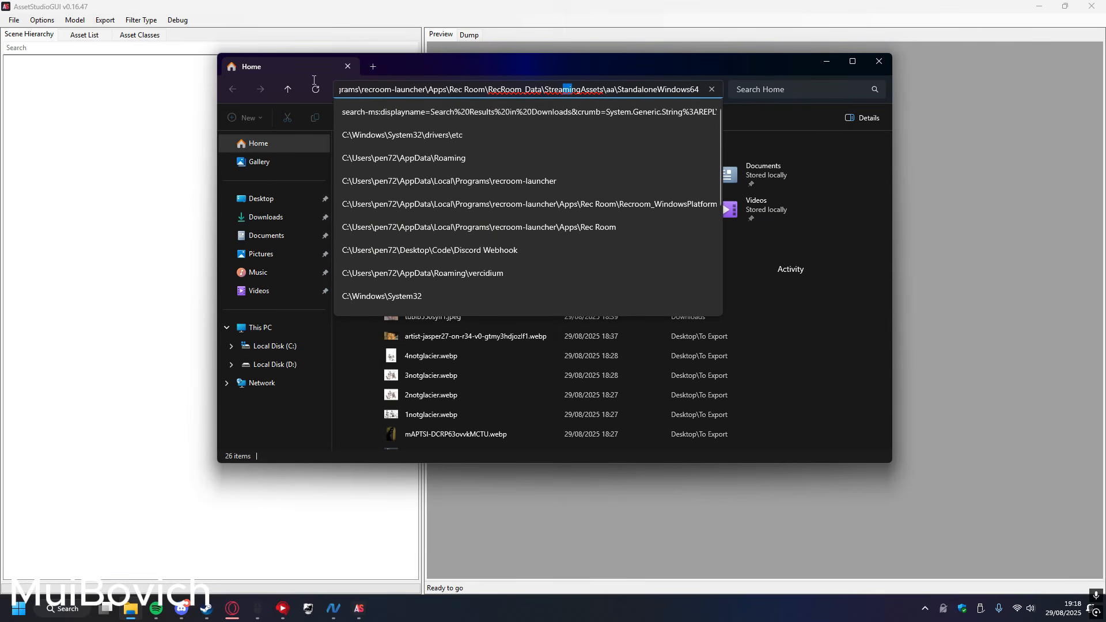
{"action": "left_click_drag", "start_coordinate": [570, 89], "coordinate": [252, 84]}
{"action": "left_click", "coordinate": [344, 92]}
{"action": "key", "text": "BackSpace"}
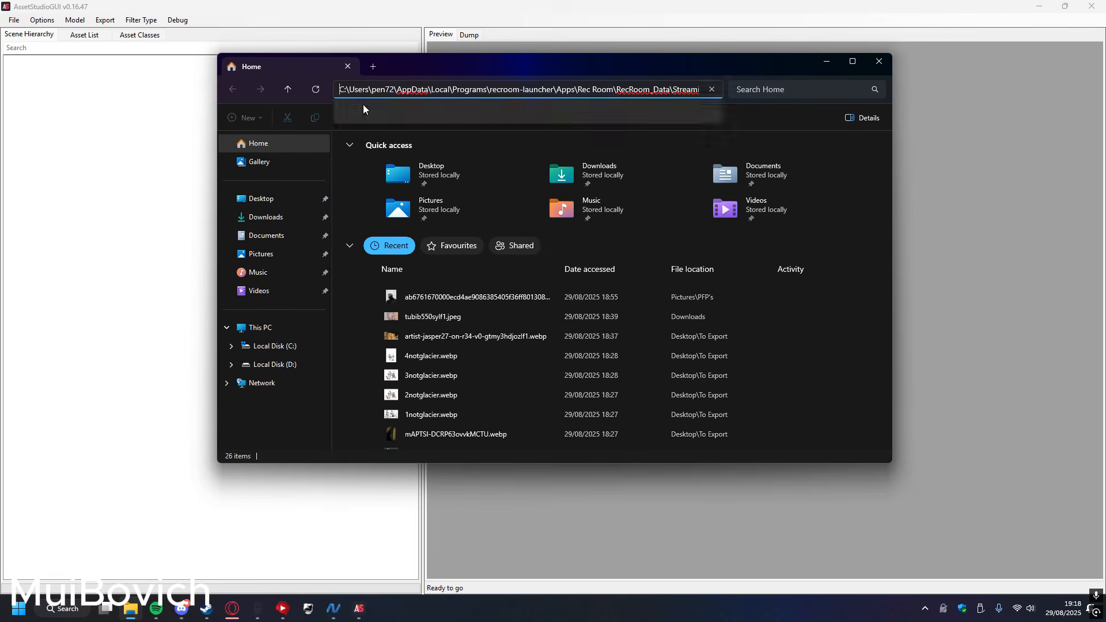
{"action": "key", "text": "Return"}
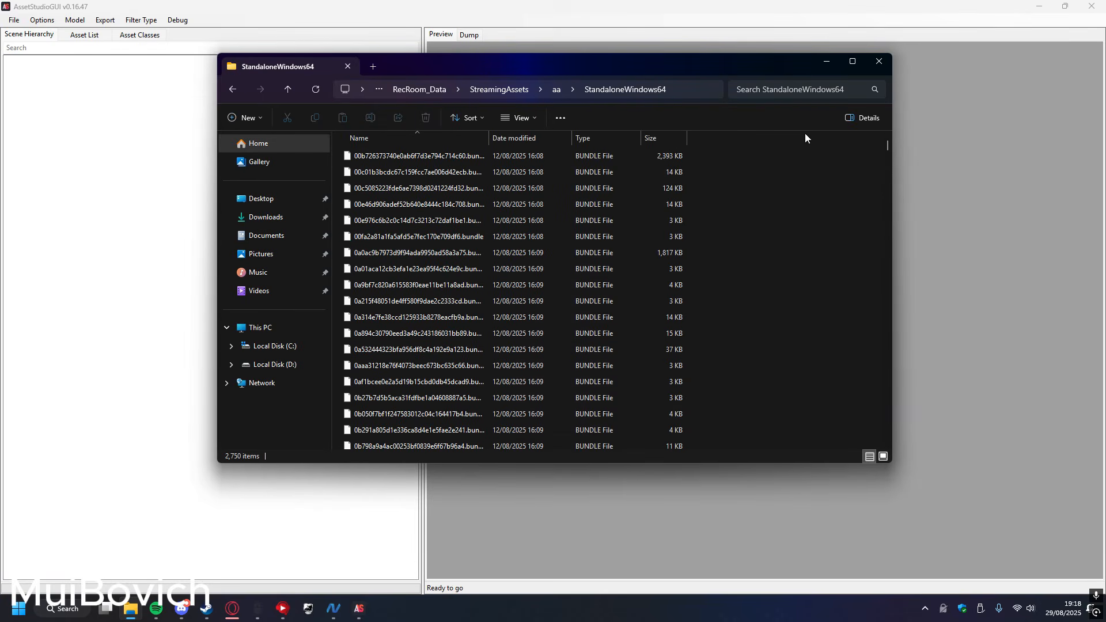
- Look through the bundle files in the StandaloneWindows64 folder from beginning to end
{"action": "left_click_drag", "start_coordinate": [890, 145], "coordinate": [966, 475]}
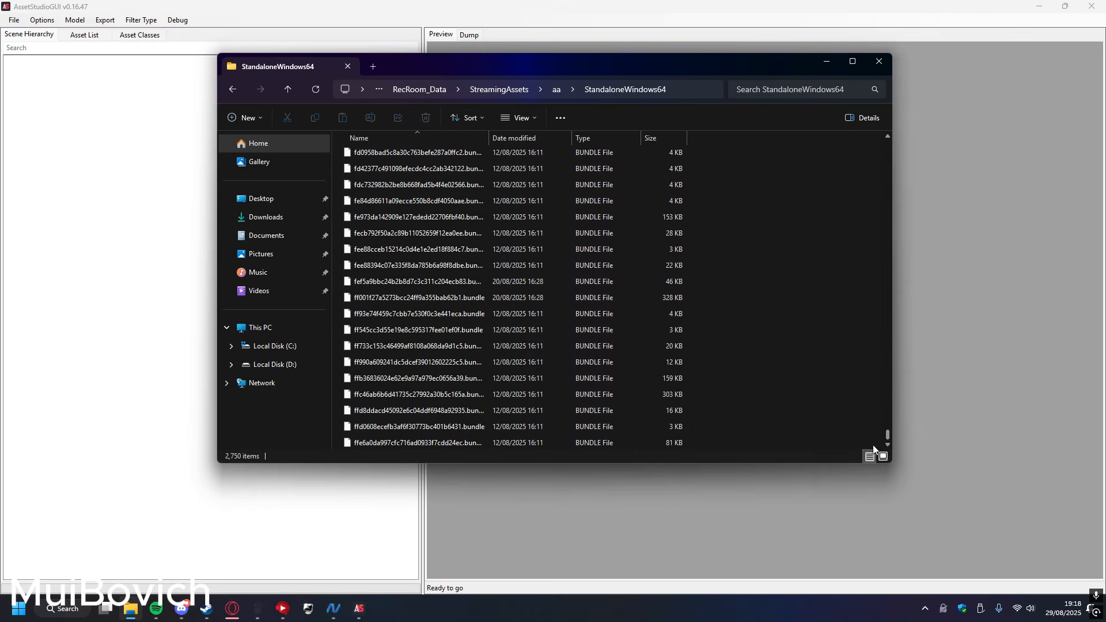
{"action": "left_click_drag", "start_coordinate": [901, 434], "coordinate": [917, 23]}
{"action": "left_click_drag", "start_coordinate": [935, 198], "coordinate": [702, 180]}
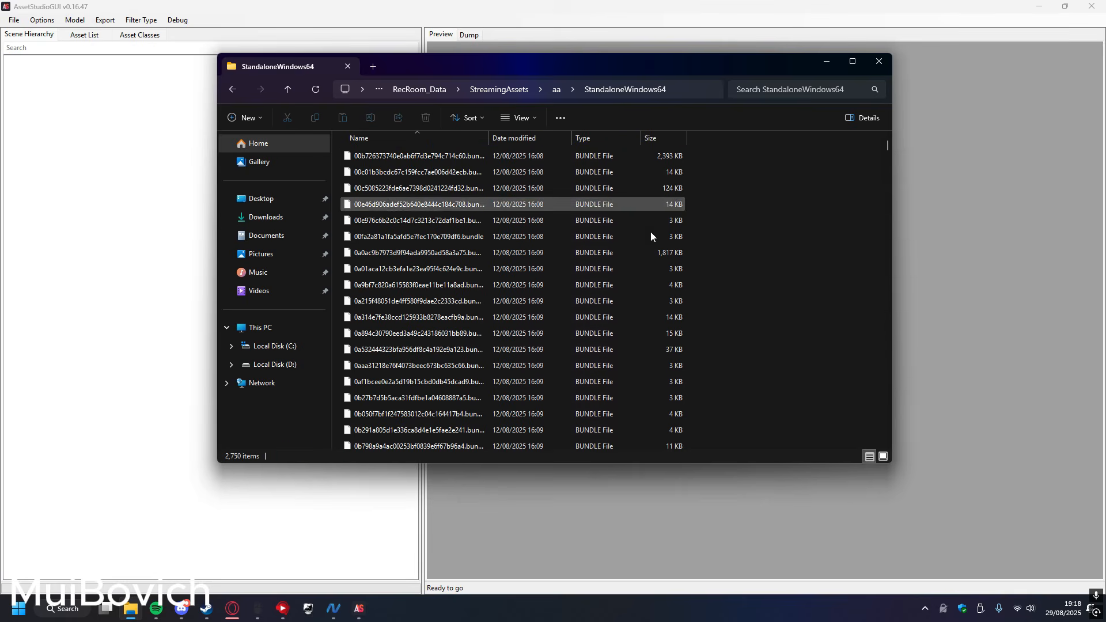
- Minimize File Explorer and turn off the Show error message option in AssetStudioGUI
{"action": "left_click", "coordinate": [818, 62]}
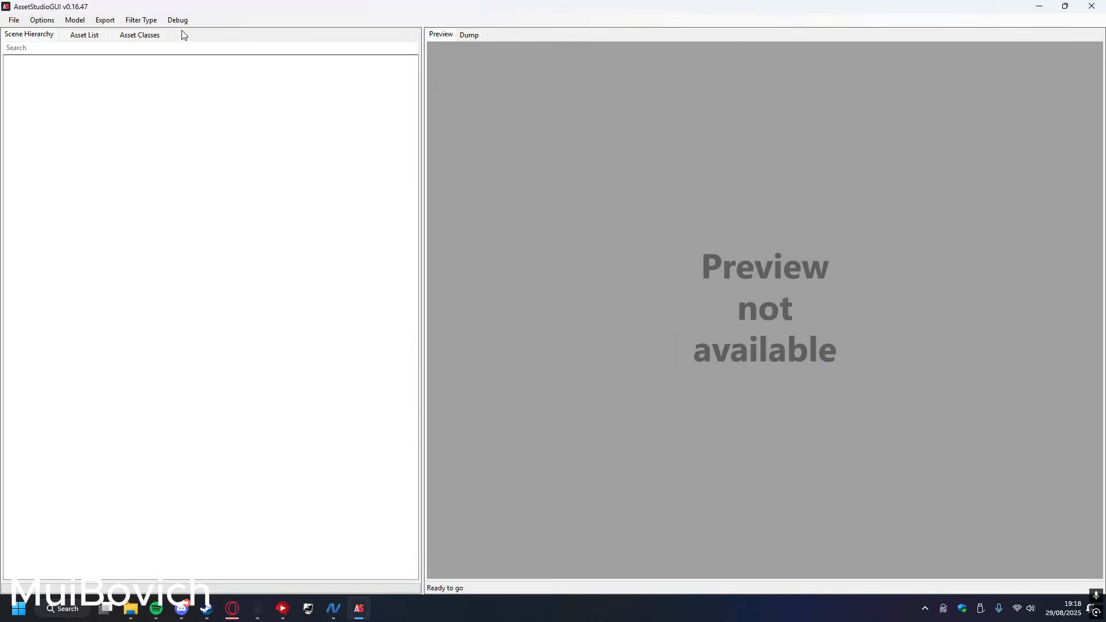
{"action": "left_click", "coordinate": [178, 21]}
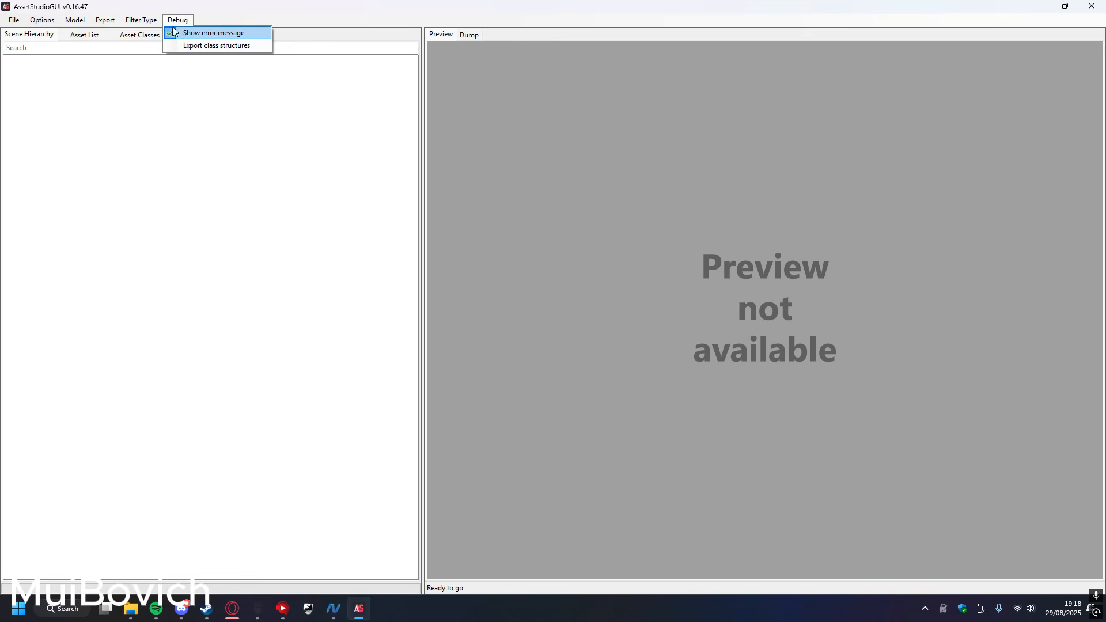
{"action": "left_click", "coordinate": [197, 35]}
{"action": "left_click", "coordinate": [176, 21]}
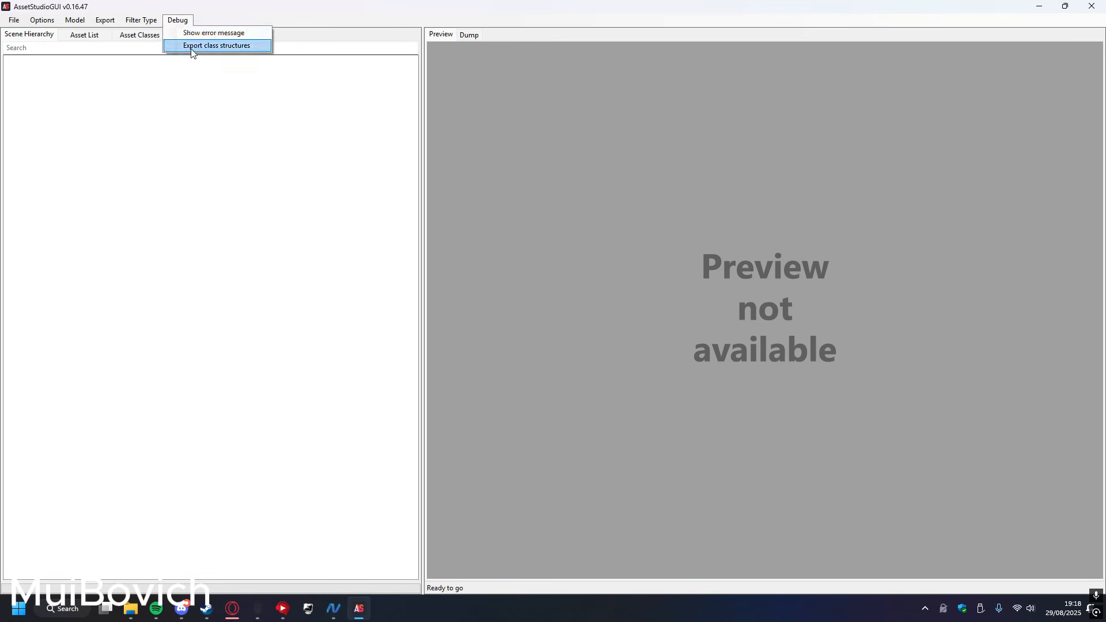
{"action": "left_click", "coordinate": [212, 215]}
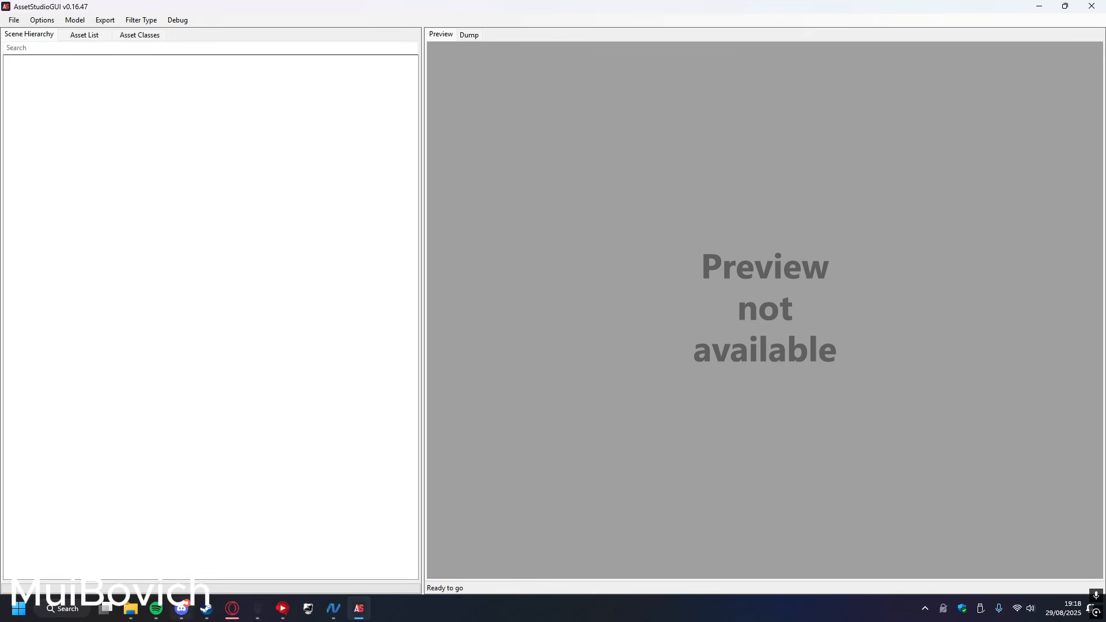
- Load all bundle files from the StandaloneWindows64 folder into AssetStudioGUI, and minimize File Explorer
{"action": "left_click", "coordinate": [131, 610]}
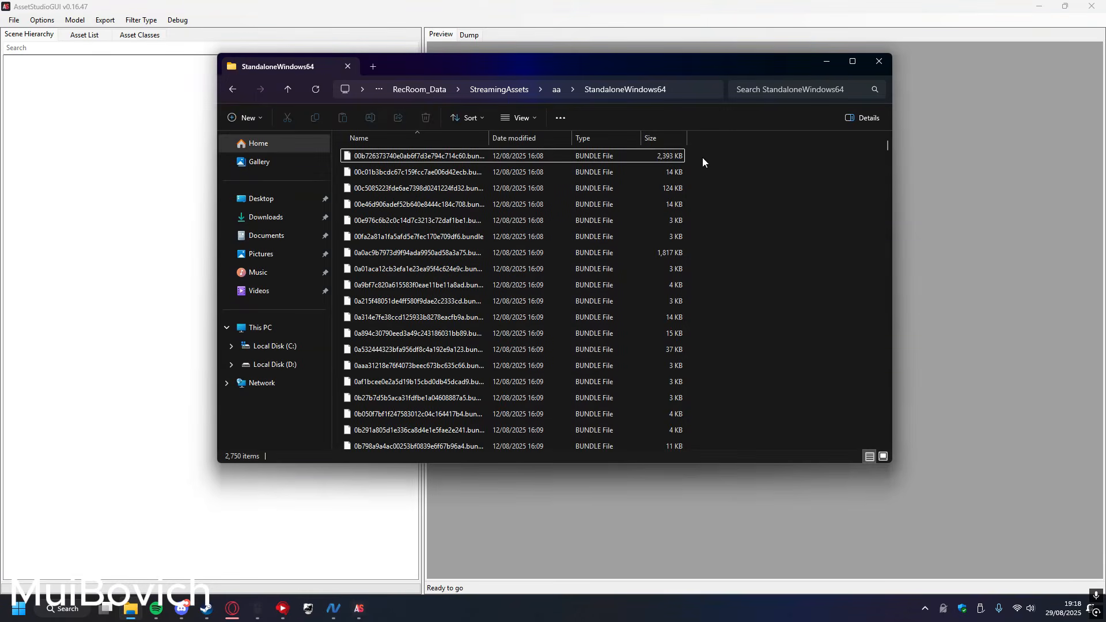
{"action": "left_click_drag", "start_coordinate": [701, 155], "coordinate": [455, 460]}
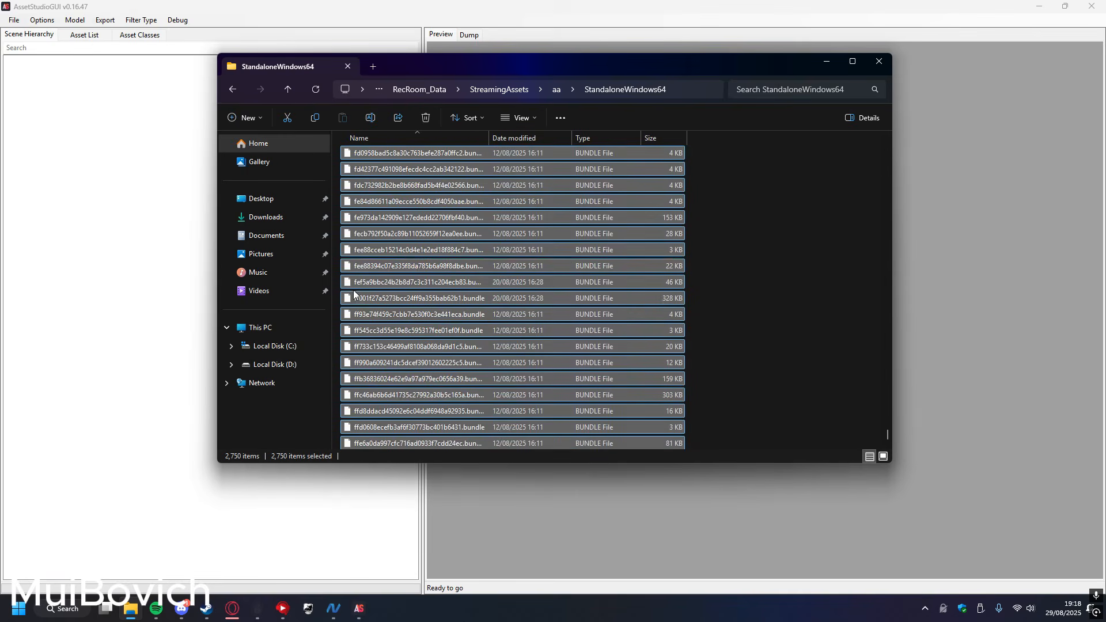
{"action": "left_click_drag", "start_coordinate": [352, 283], "coordinate": [92, 173]}
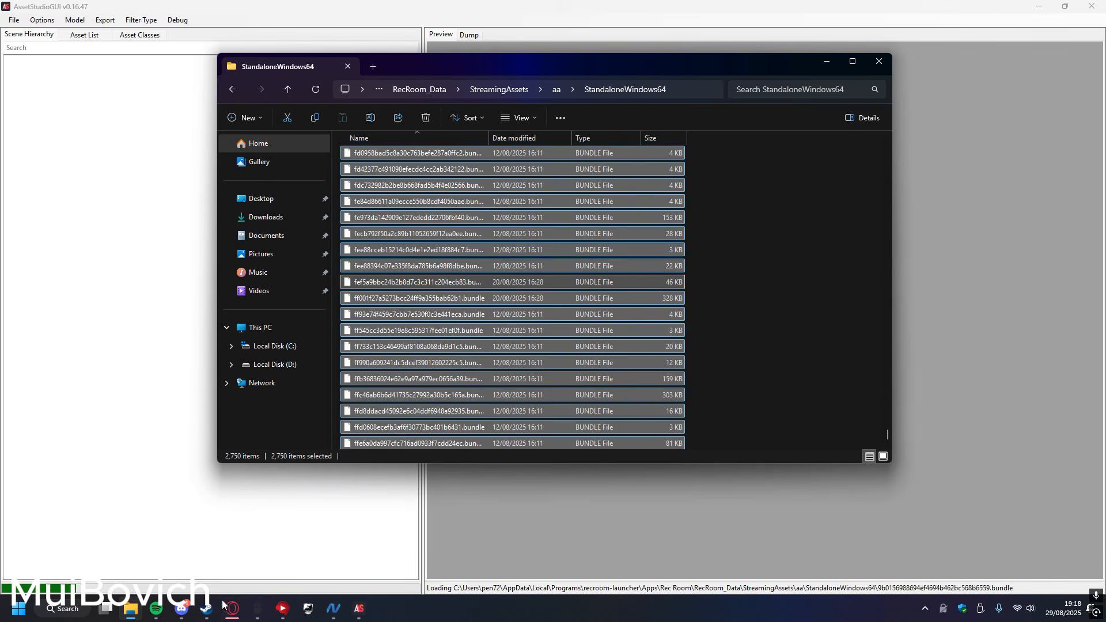
{"action": "left_click", "coordinate": [826, 61]}
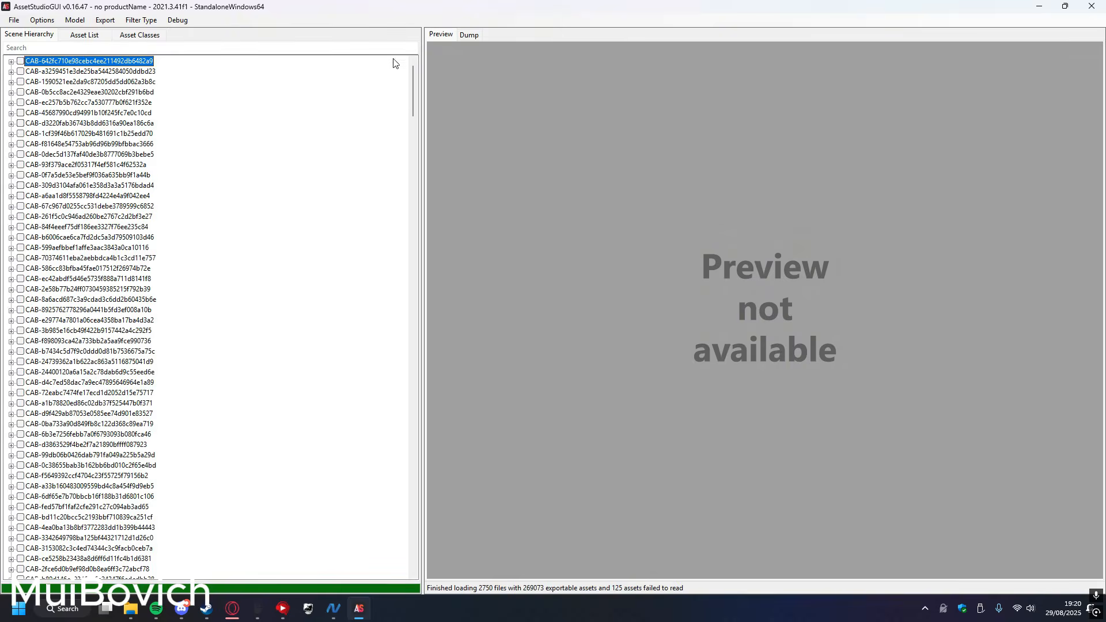
- Look through the loaded CAB entries in the scene hierarchy
{"action": "left_click_drag", "start_coordinate": [412, 92], "coordinate": [429, 64]}
{"action": "left_click", "coordinate": [85, 94]}
{"action": "left_click", "coordinate": [75, 104]}
{"action": "left_click", "coordinate": [67, 72]}
{"action": "left_click", "coordinate": [59, 62]}
- Sort the asset list by name and preview several of its first assets
{"action": "left_click", "coordinate": [84, 35]}
{"action": "left_click", "coordinate": [62, 76]}
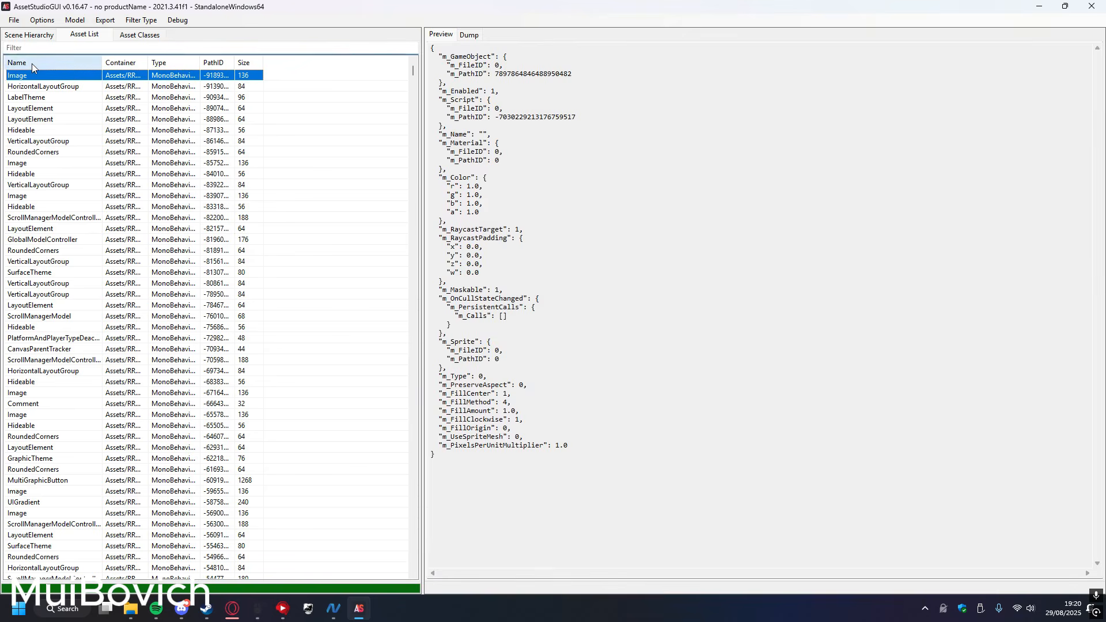
{"action": "left_click", "coordinate": [45, 98]}
{"action": "left_click", "coordinate": [122, 129]}
{"action": "left_click", "coordinate": [53, 143]}
{"action": "left_click", "coordinate": [78, 222]}
{"action": "left_click", "coordinate": [67, 287]}
{"action": "left_click", "coordinate": [290, 163]}
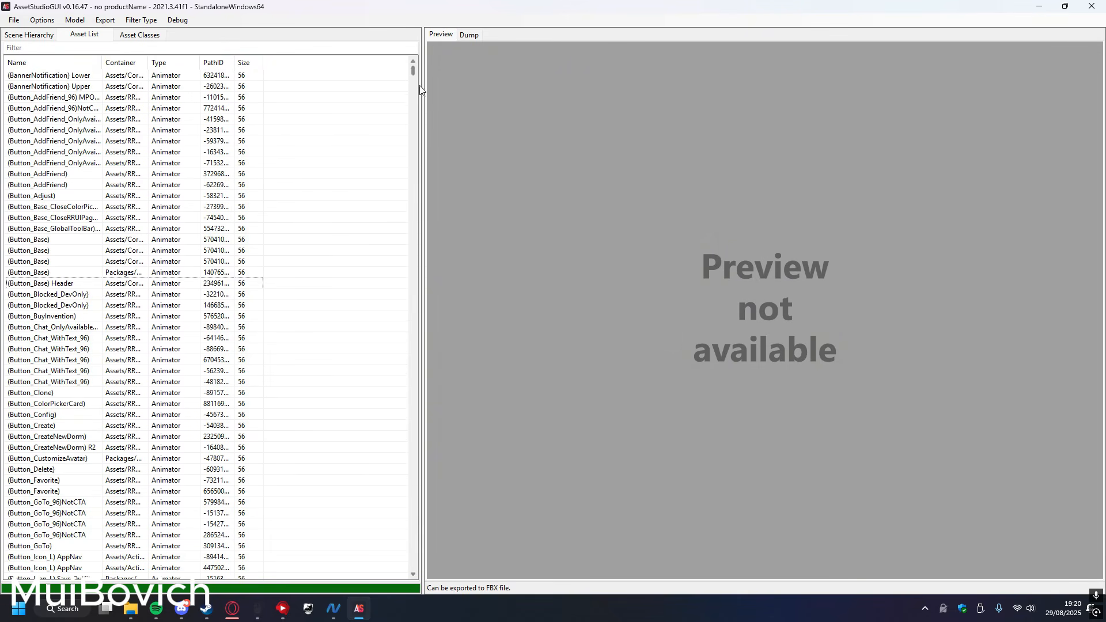
- Browse further down the asset list and preview a few of the Image and LayoutElement assets
{"action": "left_click", "coordinate": [141, 393]}
{"action": "left_click_drag", "start_coordinate": [413, 71], "coordinate": [413, 263]}
{"action": "left_click", "coordinate": [148, 237]}
{"action": "left_click", "coordinate": [136, 264]}
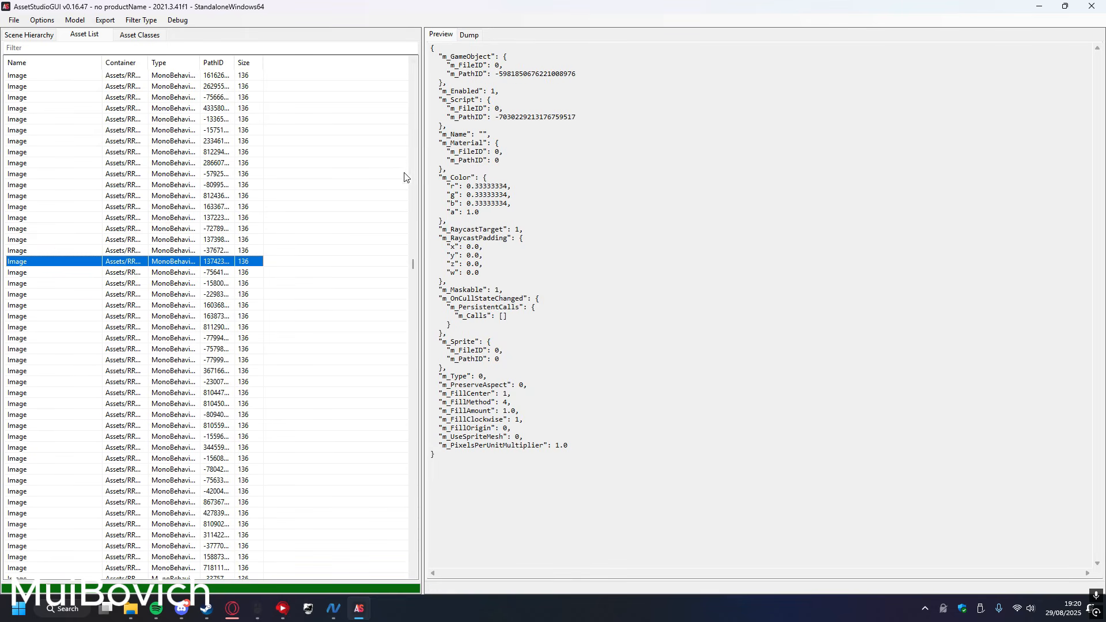
{"action": "left_click", "coordinate": [413, 258]}
{"action": "left_click", "coordinate": [179, 306]}
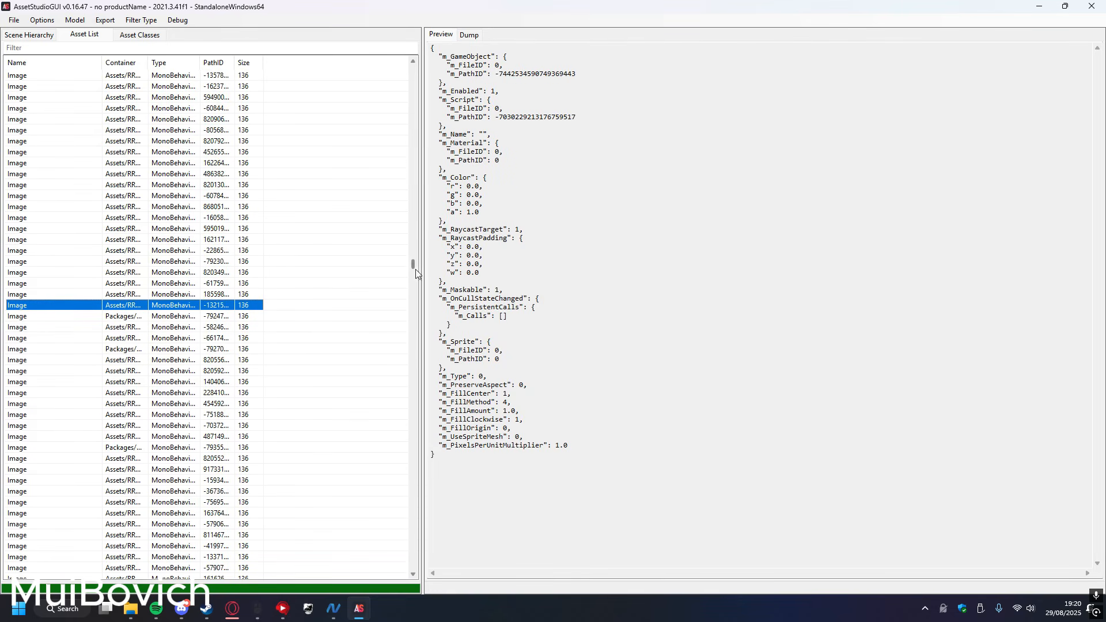
{"action": "left_click_drag", "start_coordinate": [414, 265], "coordinate": [413, 336]}
{"action": "left_click", "coordinate": [148, 349]}
{"action": "left_click", "coordinate": [171, 403]}
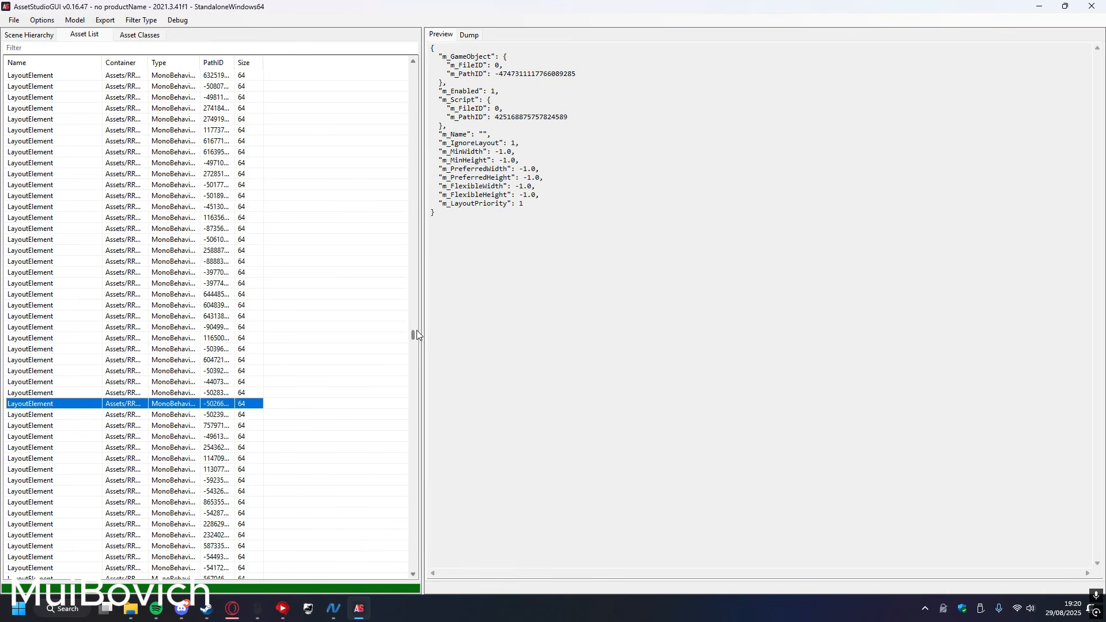
- Export all assets to a new folder named "Sub To MuliBovich" on Local Disk (D:)
{"action": "left_click", "coordinate": [103, 22]}
{"action": "left_click", "coordinate": [137, 32]}
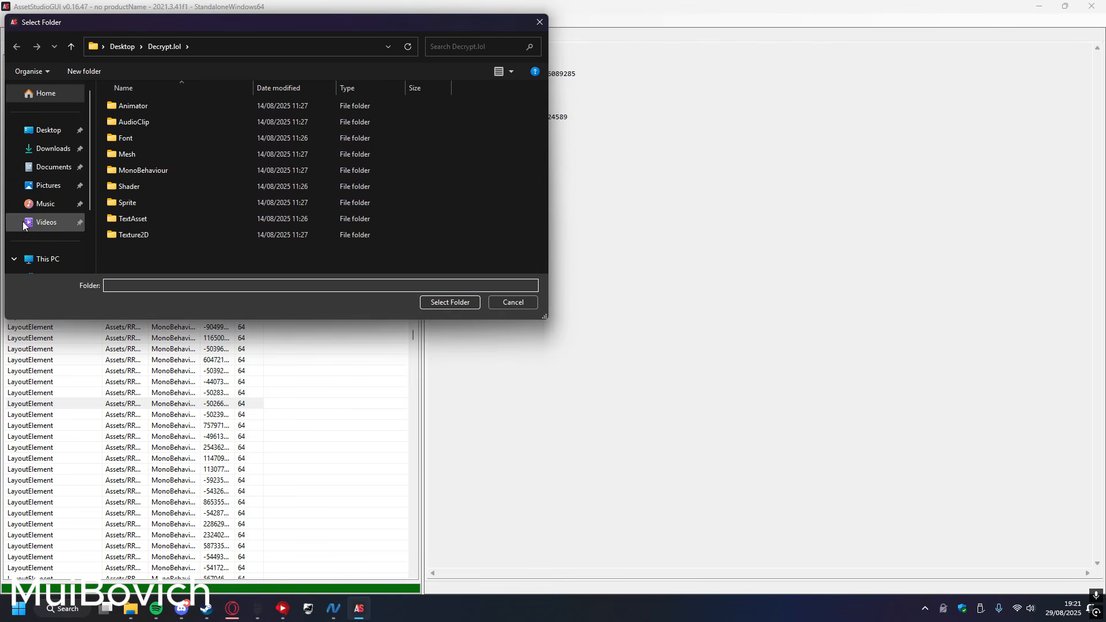
{"action": "scroll", "coordinate": [51, 213], "scroll_direction": "down", "scroll_amount": 3}
{"action": "left_click", "coordinate": [60, 218]}
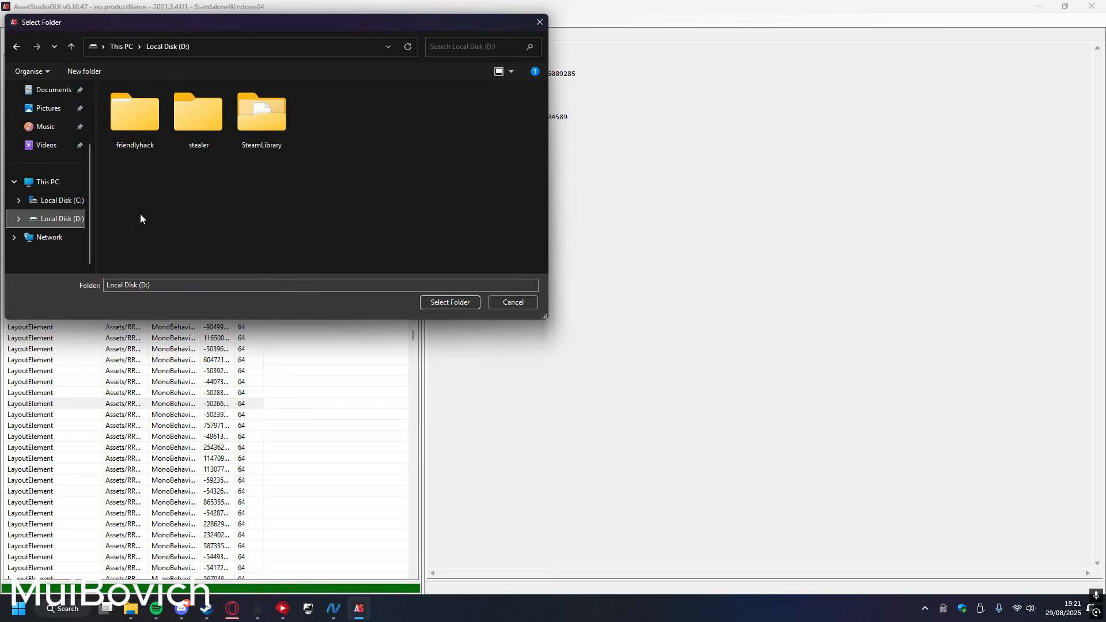
{"action": "right_click", "coordinate": [173, 208]}
{"action": "mouse_move", "coordinate": [222, 331]}
{"action": "left_click", "coordinate": [331, 331]}
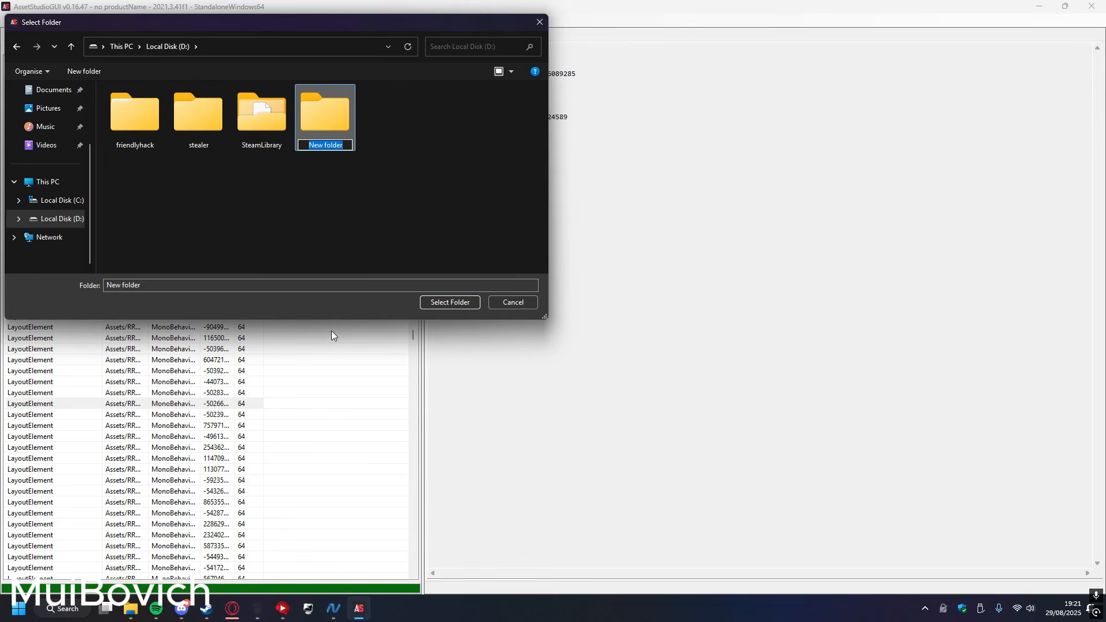
{"action": "type", "text": "Sub To MuliBovich"}
{"action": "key", "text": "Return"}
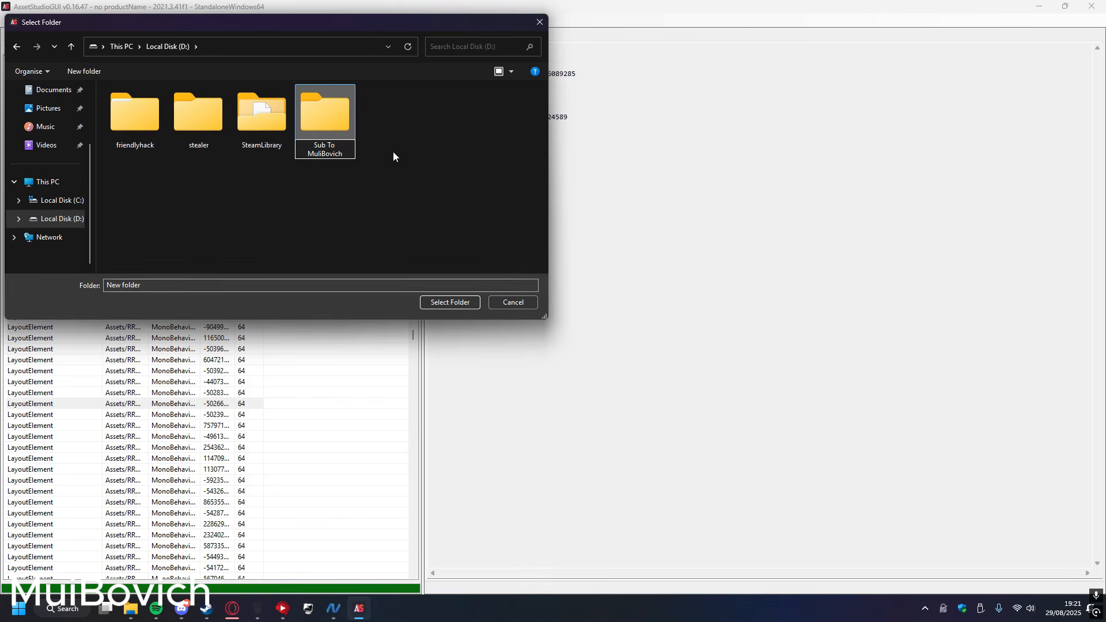
{"action": "double_click", "coordinate": [341, 111]}
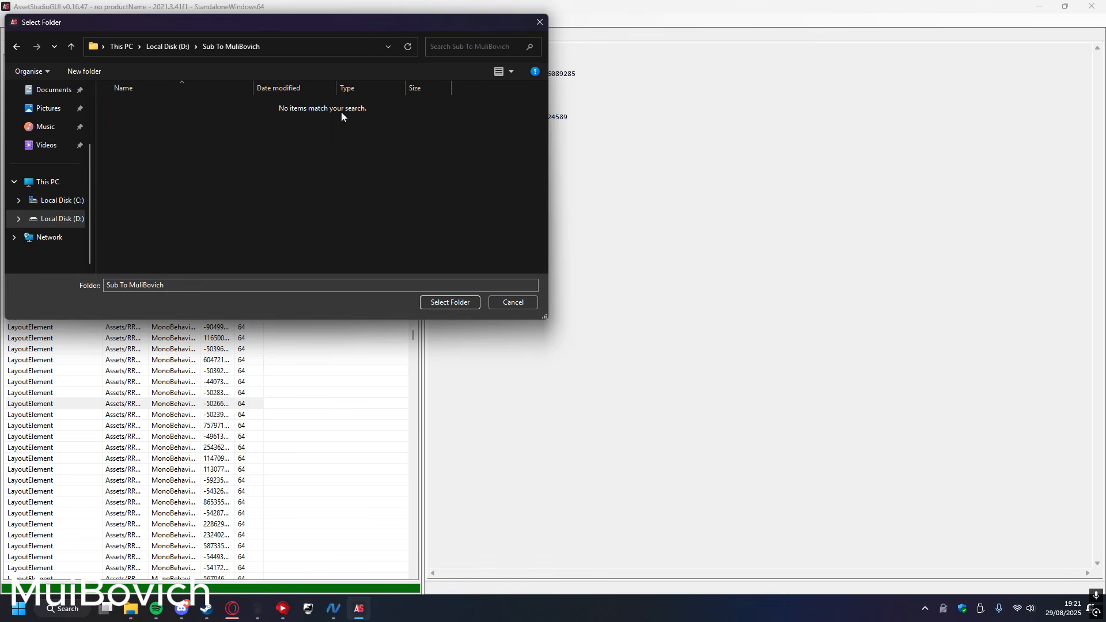
{"action": "left_click", "coordinate": [436, 299]}
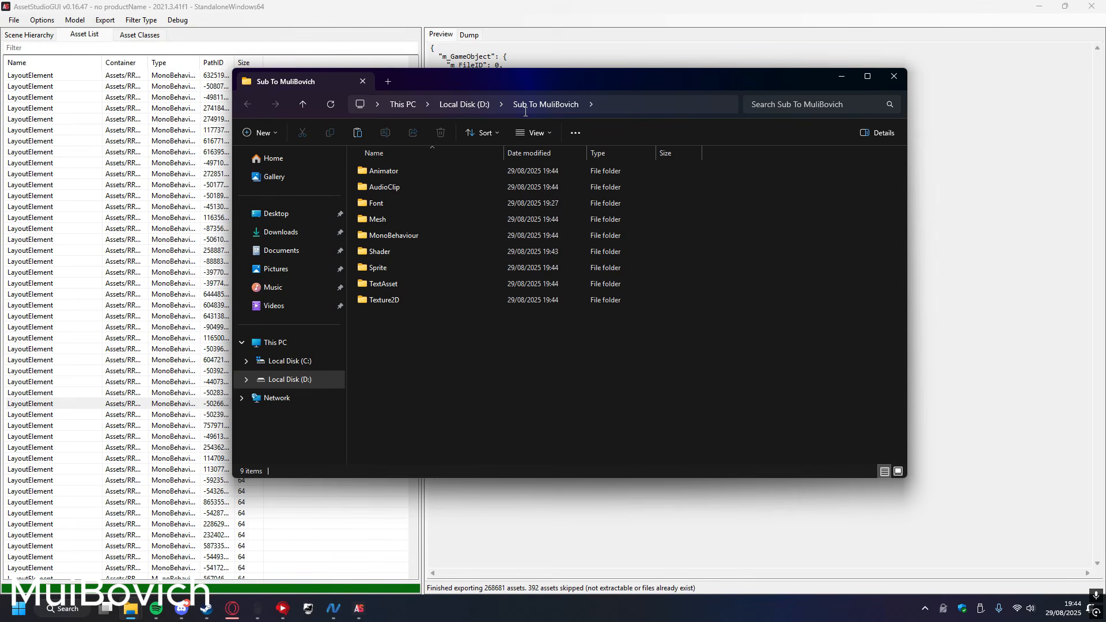
- Look through the exported files in the Animator, AudioClip and Font folders of Sub To MuliBovich
{"action": "double_click", "coordinate": [384, 171]}
{"action": "scroll", "coordinate": [625, 202], "scroll_direction": "down", "scroll_amount": 10}
{"action": "left_click_drag", "start_coordinate": [899, 168], "coordinate": [899, 451]}
{"action": "left_click", "coordinate": [554, 104]}
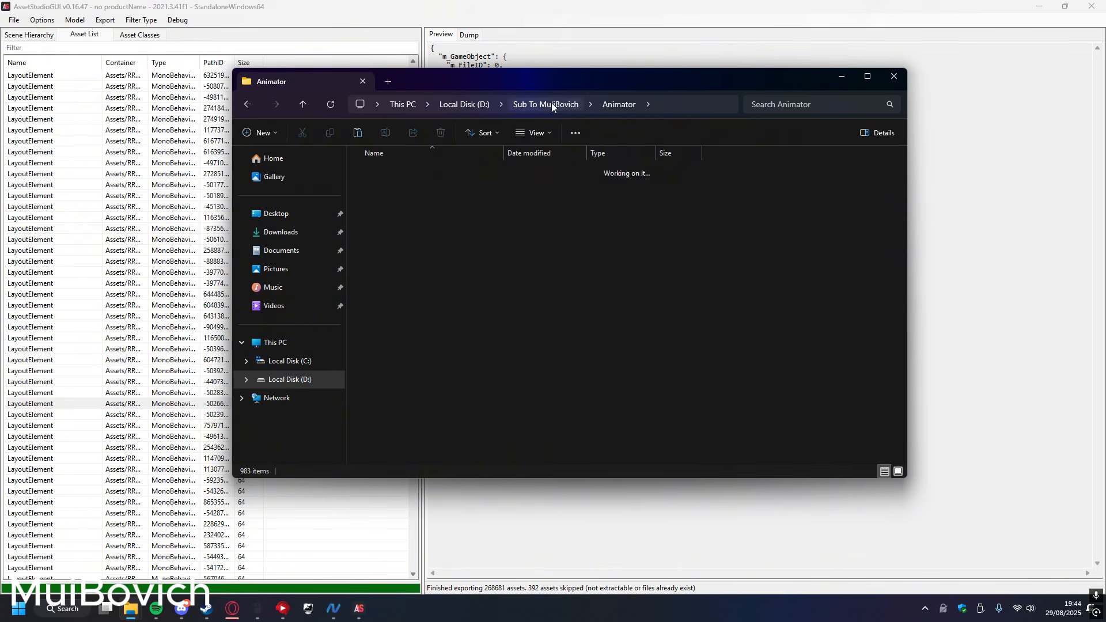
{"action": "double_click", "coordinate": [410, 186]}
{"action": "mouse_move", "coordinate": [907, 219]}
{"action": "left_mouse_down"}
{"action": "mouse_move", "coordinate": [894, 219]}
{"action": "mouse_move", "coordinate": [928, 220]}
{"action": "left_mouse_up"}
{"action": "left_click_drag", "start_coordinate": [921, 163], "coordinate": [892, 394]}
{"action": "left_click", "coordinate": [554, 105]}
{"action": "double_click", "coordinate": [414, 207]}
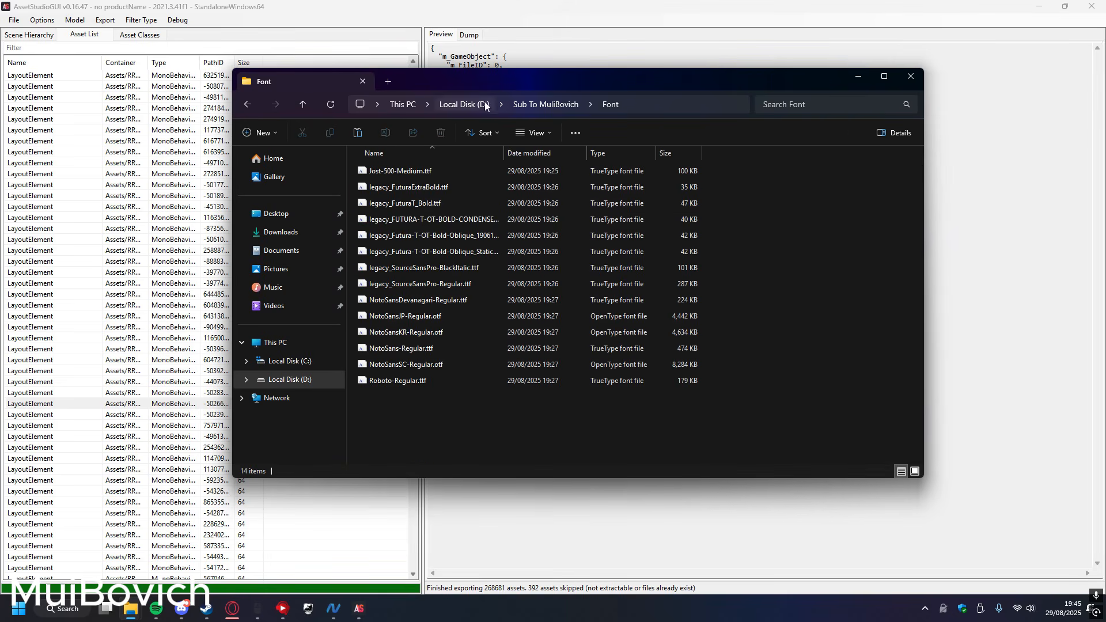
- Open the exported Mesh folder and look through its OBJ files down to the end of the list
{"action": "left_click", "coordinate": [547, 104]}
{"action": "double_click", "coordinate": [412, 220]}
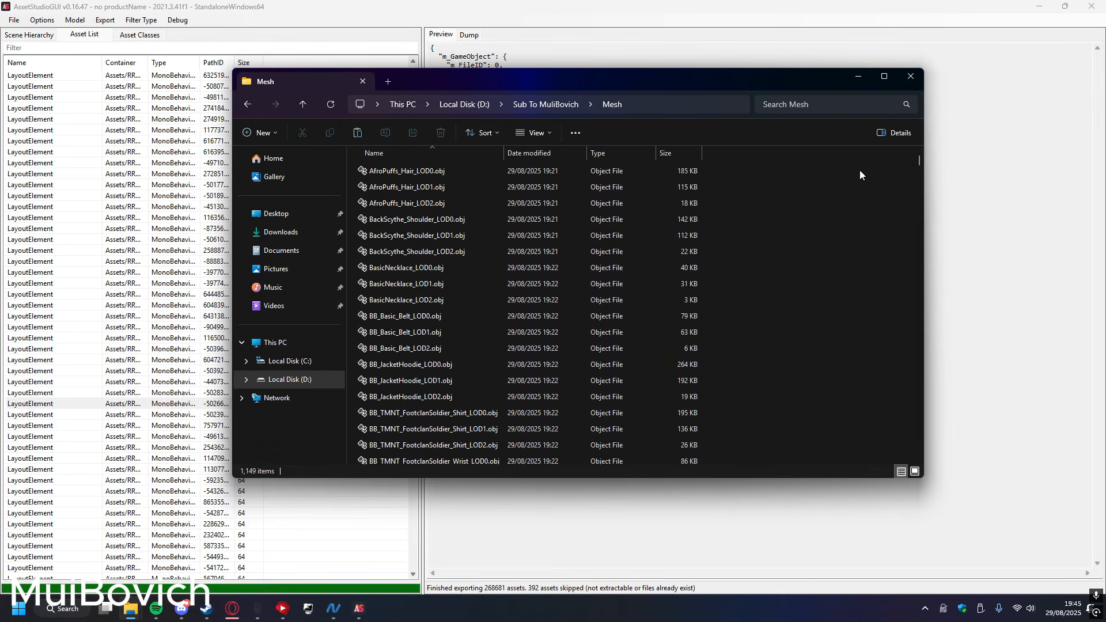
{"action": "left_click_drag", "start_coordinate": [919, 163], "coordinate": [930, 452]}
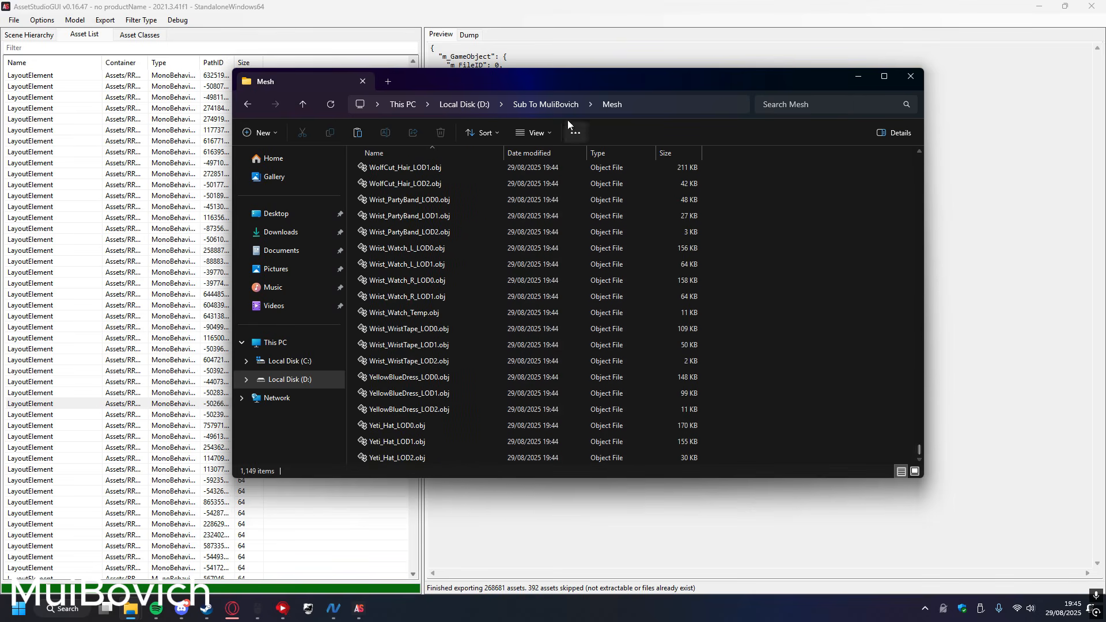
{"action": "left_click", "coordinate": [421, 231]}
{"action": "left_click", "coordinate": [428, 328]}
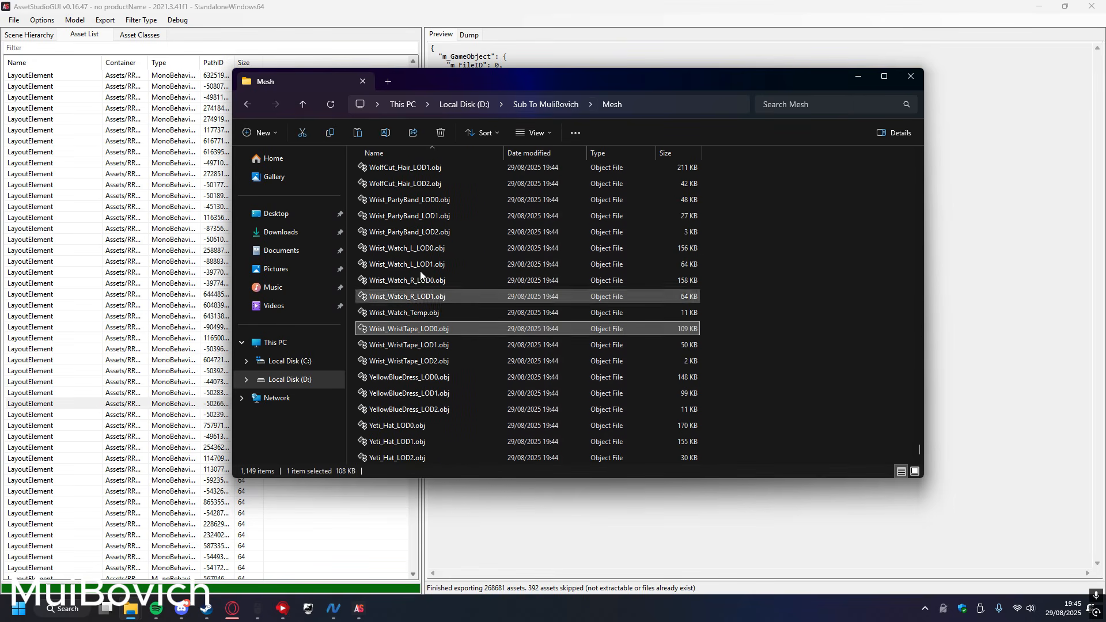
{"action": "left_click", "coordinate": [432, 359]}
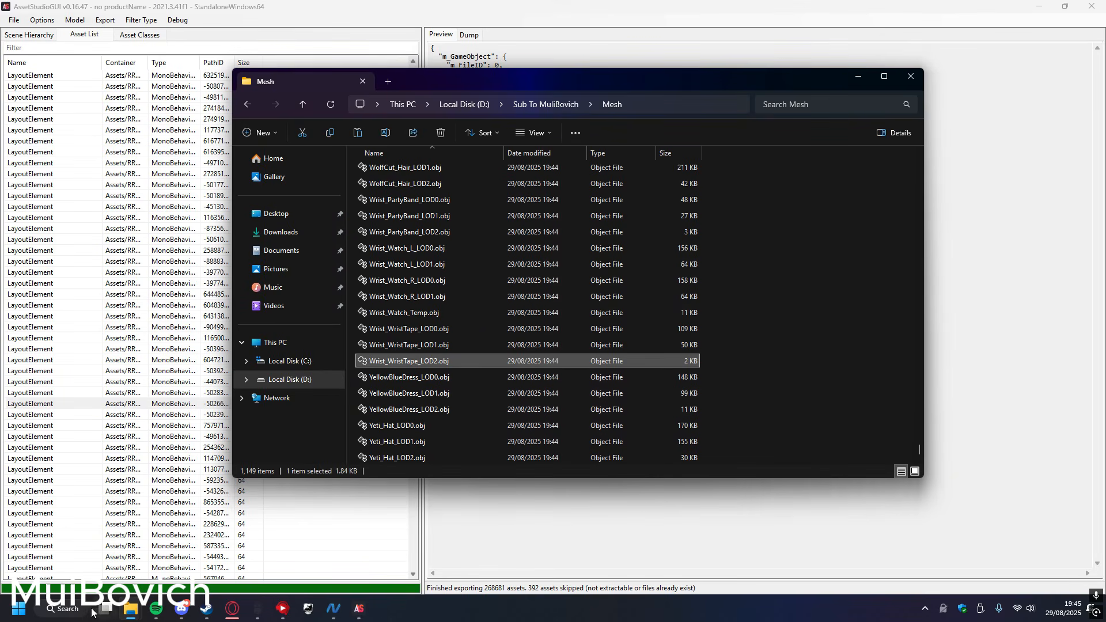
- Launch Maxon Cinema 4D 24, decline the firewall network access request and close the Quick Start dialog
{"action": "left_click", "coordinate": [32, 611]}
{"action": "type", "text": "cinema"}
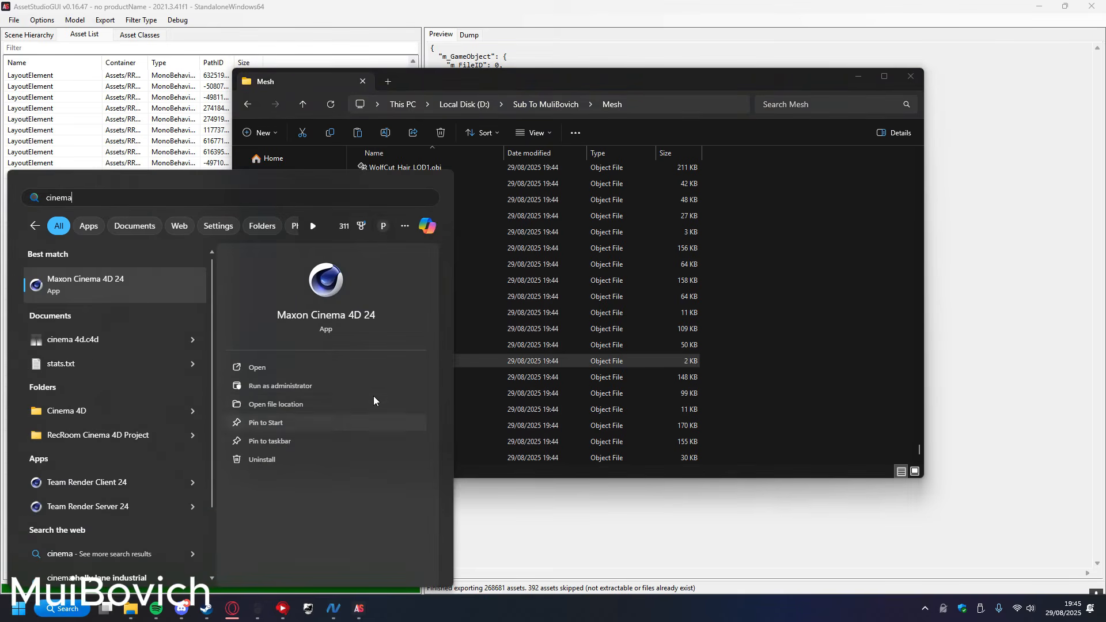
{"action": "left_click", "coordinate": [300, 364]}
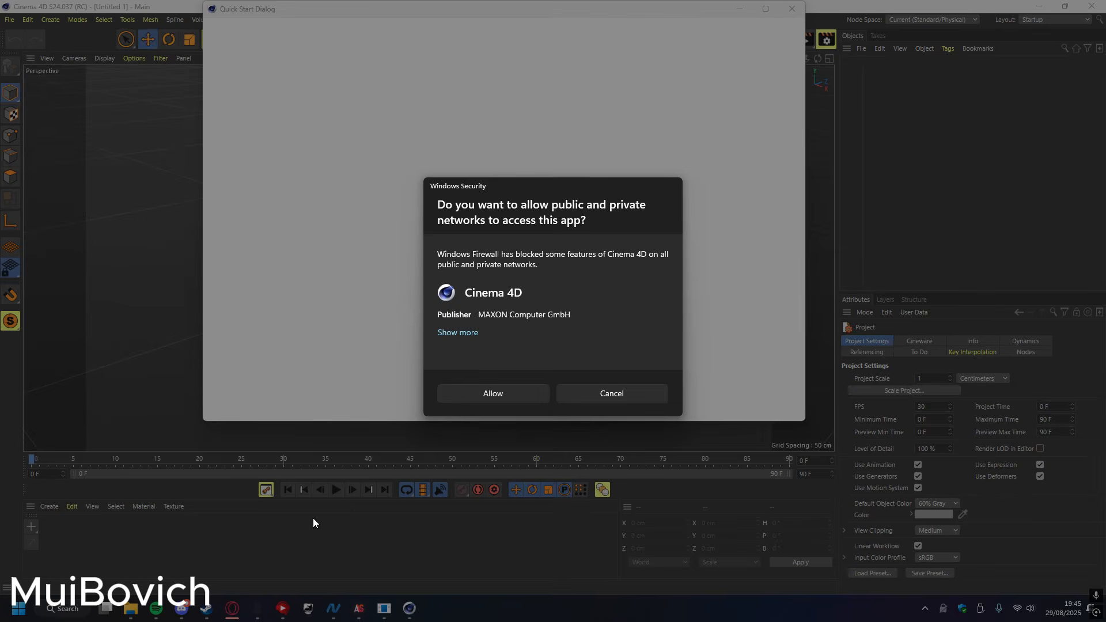
{"action": "left_click", "coordinate": [609, 394]}
{"action": "left_click", "coordinate": [789, 10]}
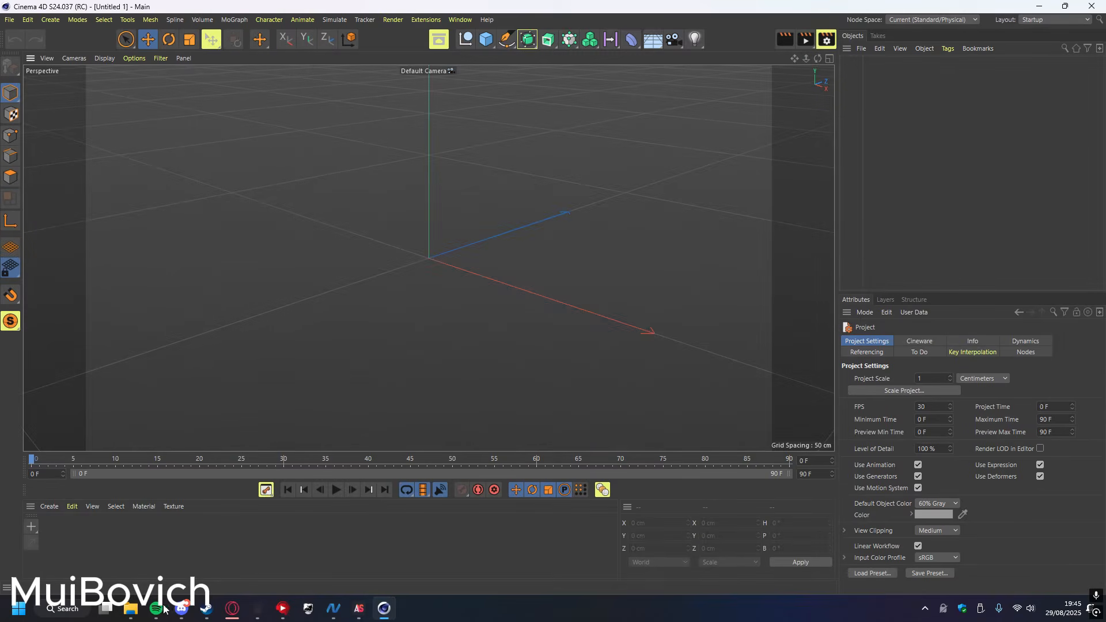
- Import YellowBlueDress_LOD0.obj from the Mesh folder into Cinema 4D and view the dress from another side
{"action": "mouse_move", "coordinate": [130, 608]}
{"action": "left_click", "coordinate": [224, 517]}
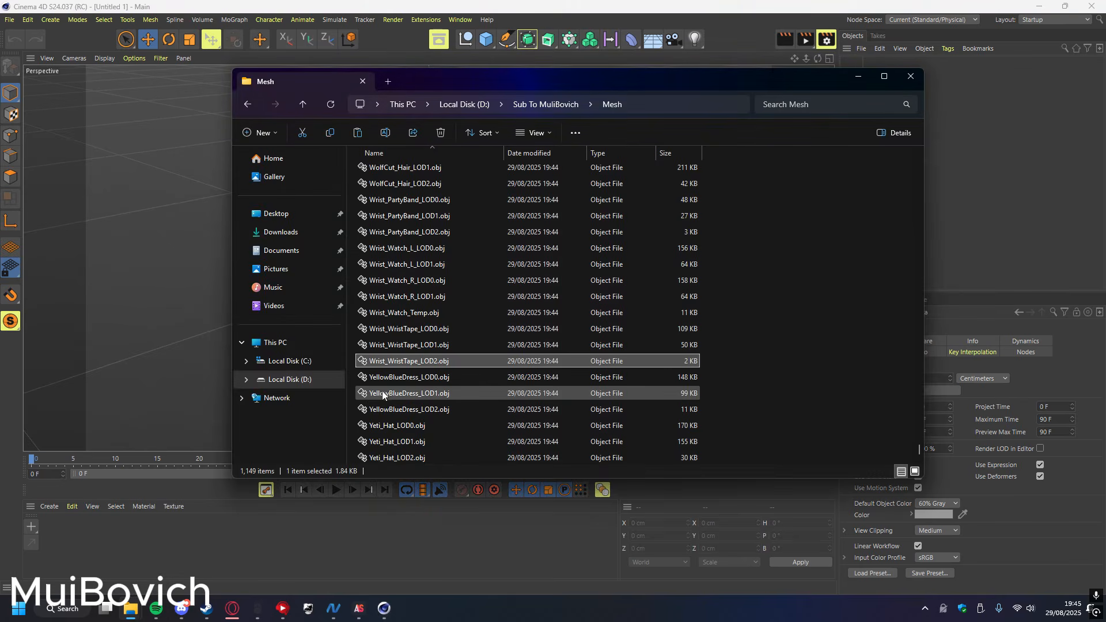
{"action": "left_click_drag", "start_coordinate": [367, 378], "coordinate": [198, 312]}
{"action": "left_click", "coordinate": [196, 491]}
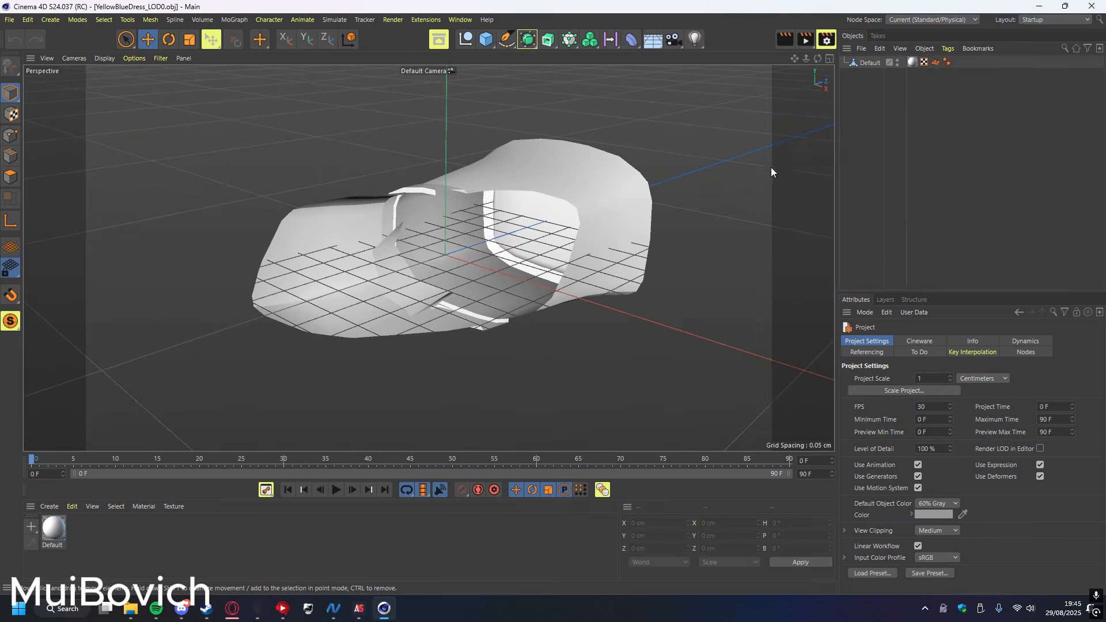
{"action": "left_click_drag", "start_coordinate": [518, 231], "coordinate": [879, 282], "text": "alt"}
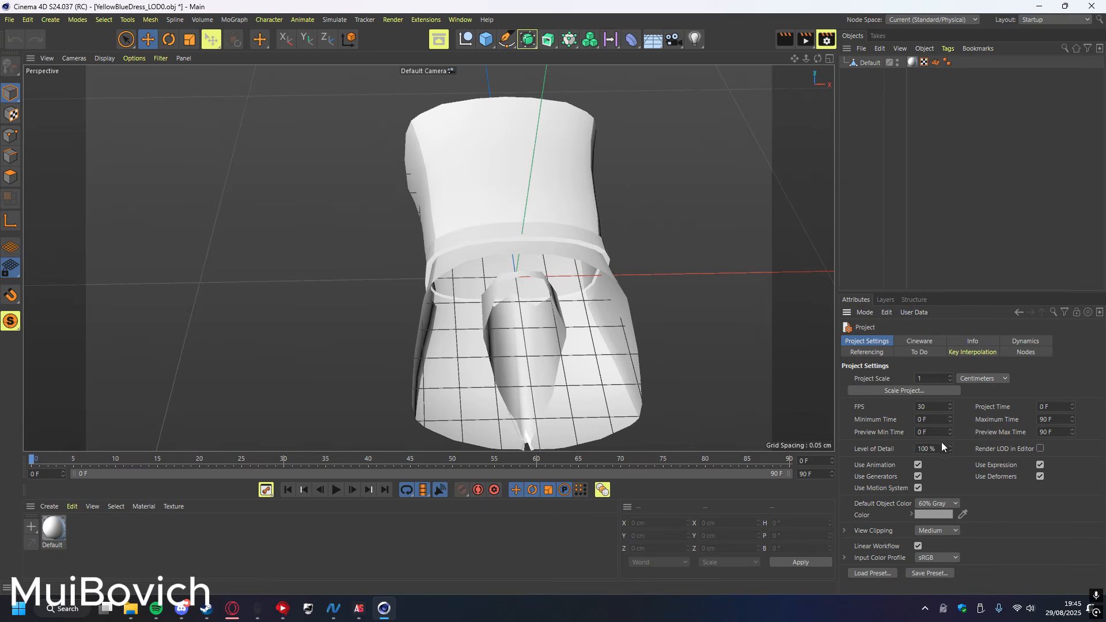
{"action": "left_click", "coordinate": [867, 352]}
{"action": "left_click", "coordinate": [919, 341]}
{"action": "left_click", "coordinate": [919, 352]}
{"action": "left_click", "coordinate": [972, 341]}
{"action": "left_click", "coordinate": [1024, 341]}
{"action": "left_click", "coordinate": [1025, 352]}
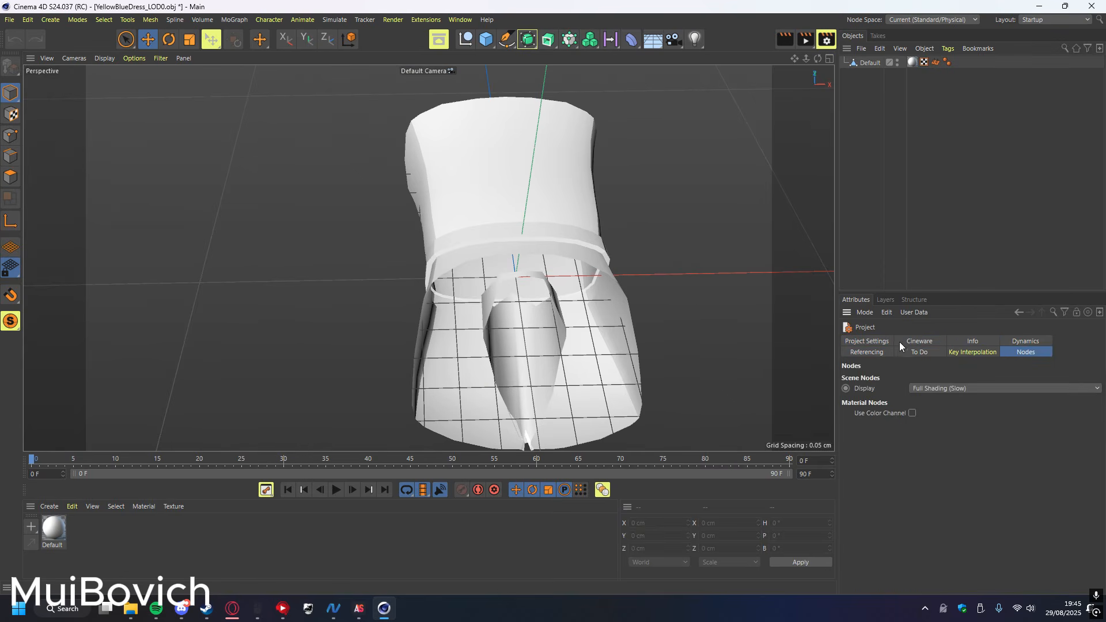
- Set the project's view clipping to Tiny and inspect the dress model from another angle
{"action": "left_click", "coordinate": [872, 340]}
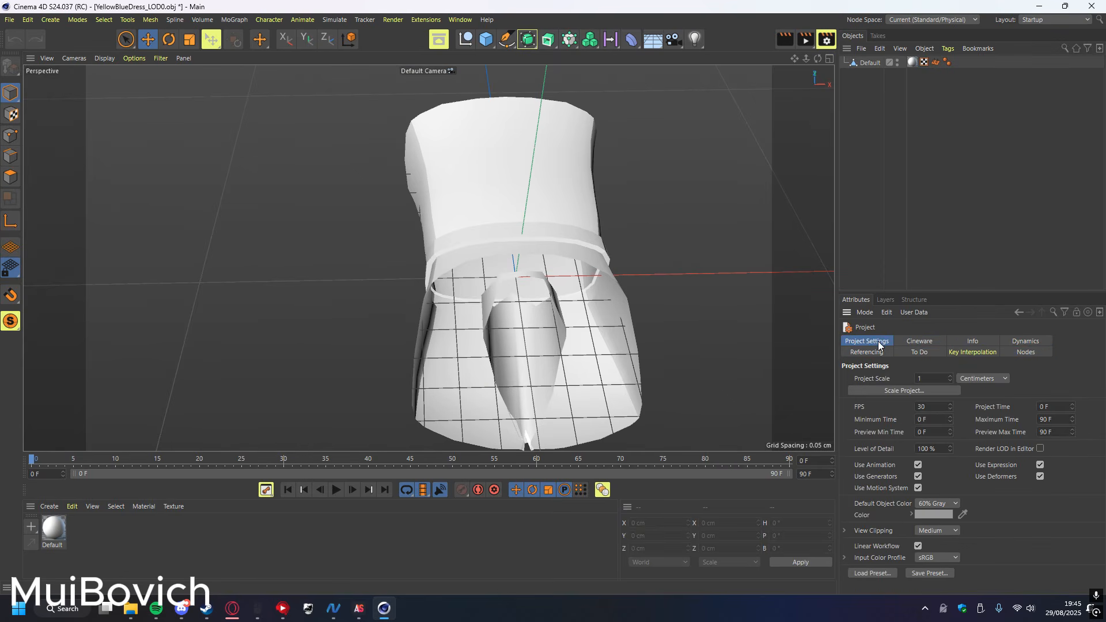
{"action": "left_click", "coordinate": [937, 530]}
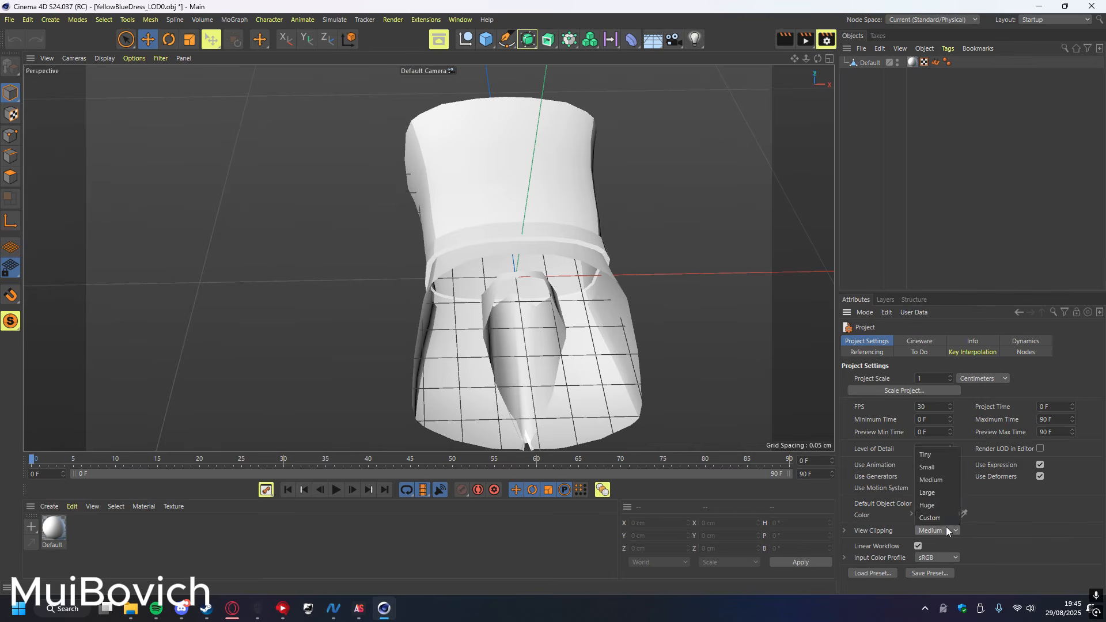
{"action": "left_click", "coordinate": [928, 453]}
{"action": "left_click_drag", "start_coordinate": [818, 56], "coordinate": [765, 127]}
- Quit Cinema 4D without saving the dress project and return to the exported Mesh folder
{"action": "left_click", "coordinate": [1090, 6]}
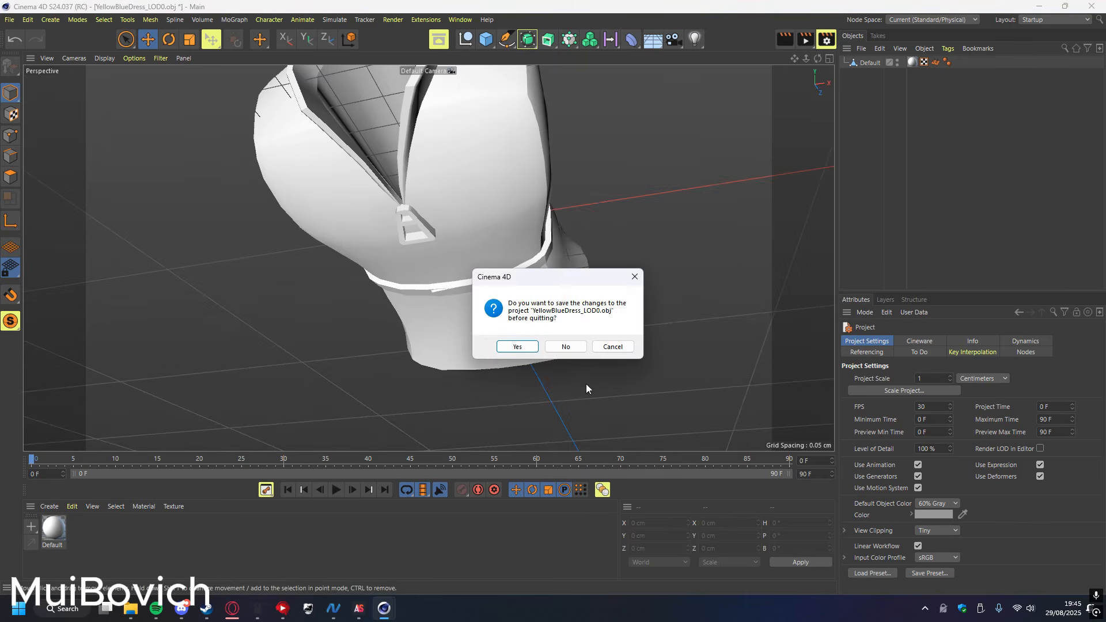
{"action": "left_click", "coordinate": [564, 346]}
{"action": "left_click", "coordinate": [439, 377]}
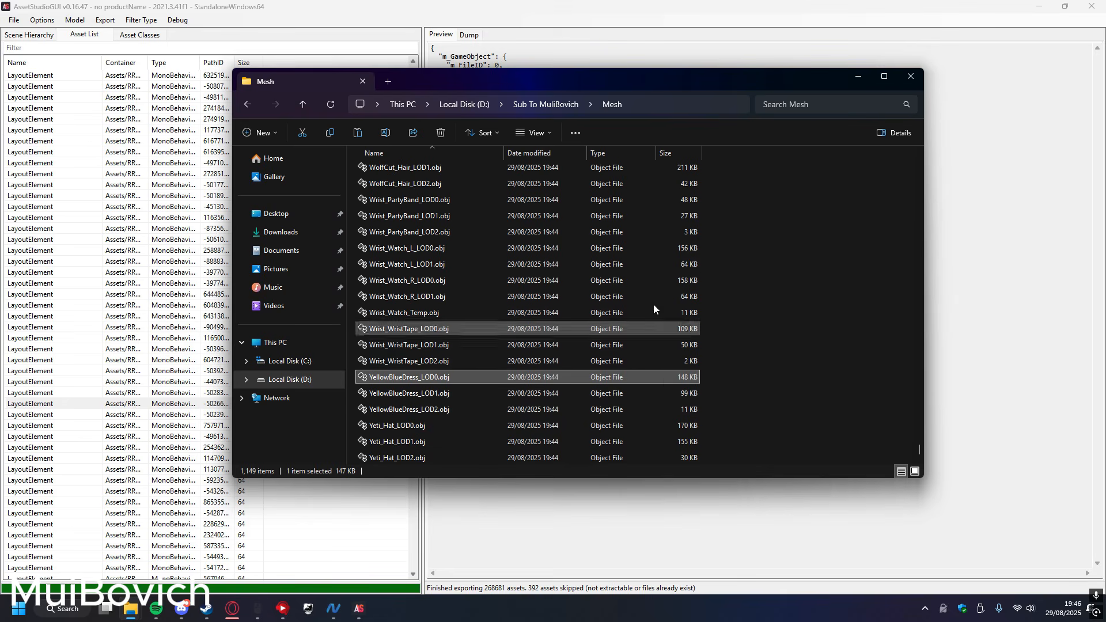
- Open the exported MonoBehaviour folder from Sub To MuliBovich and look through its JSON files toward the end of the list
{"action": "left_click", "coordinate": [546, 105]}
{"action": "left_click", "coordinate": [559, 91]}
{"action": "left_click", "coordinate": [545, 105]}
{"action": "double_click", "coordinate": [417, 237]}
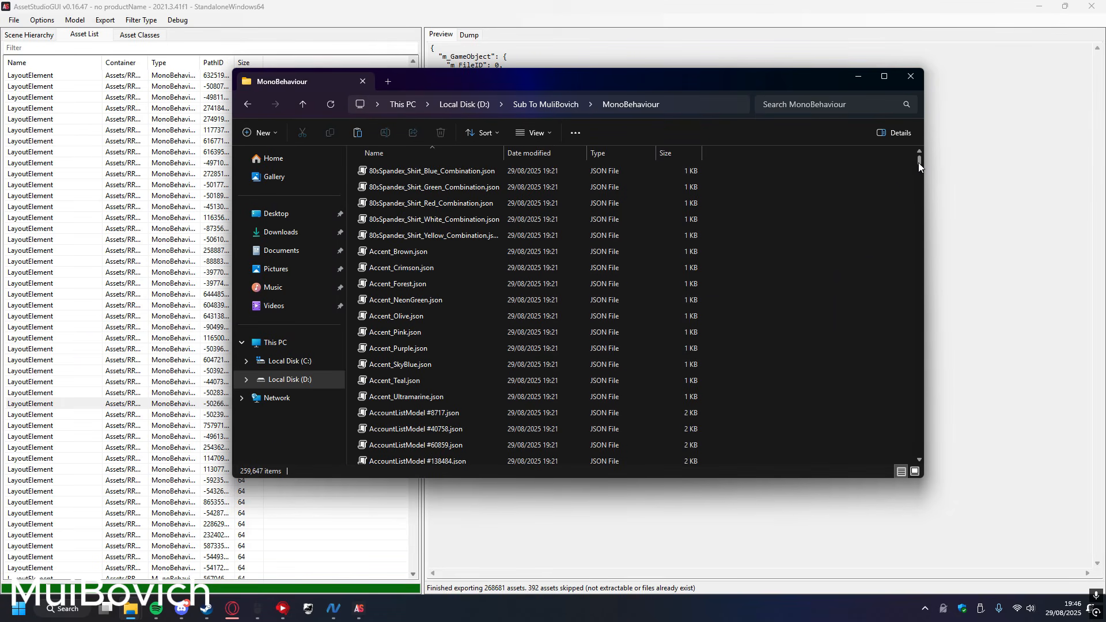
{"action": "left_click_drag", "start_coordinate": [918, 163], "coordinate": [927, 451]}
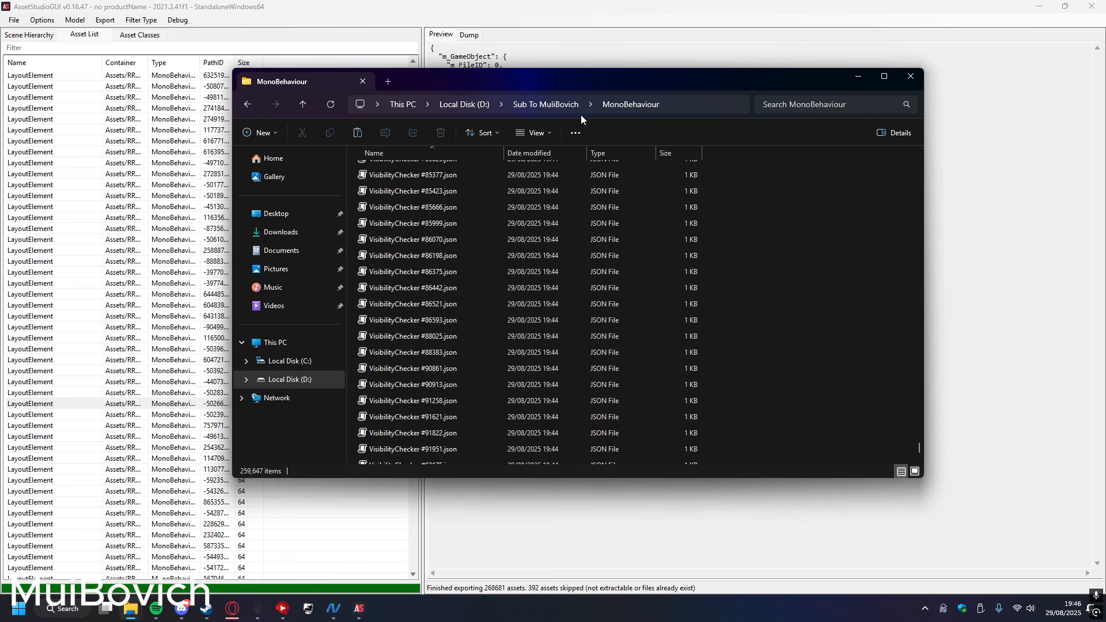
- Go back to the export folder and open the Shader folder to look over its shader files
{"action": "left_click", "coordinate": [545, 104]}
{"action": "left_click", "coordinate": [409, 254]}
{"action": "double_click", "coordinate": [409, 254]}
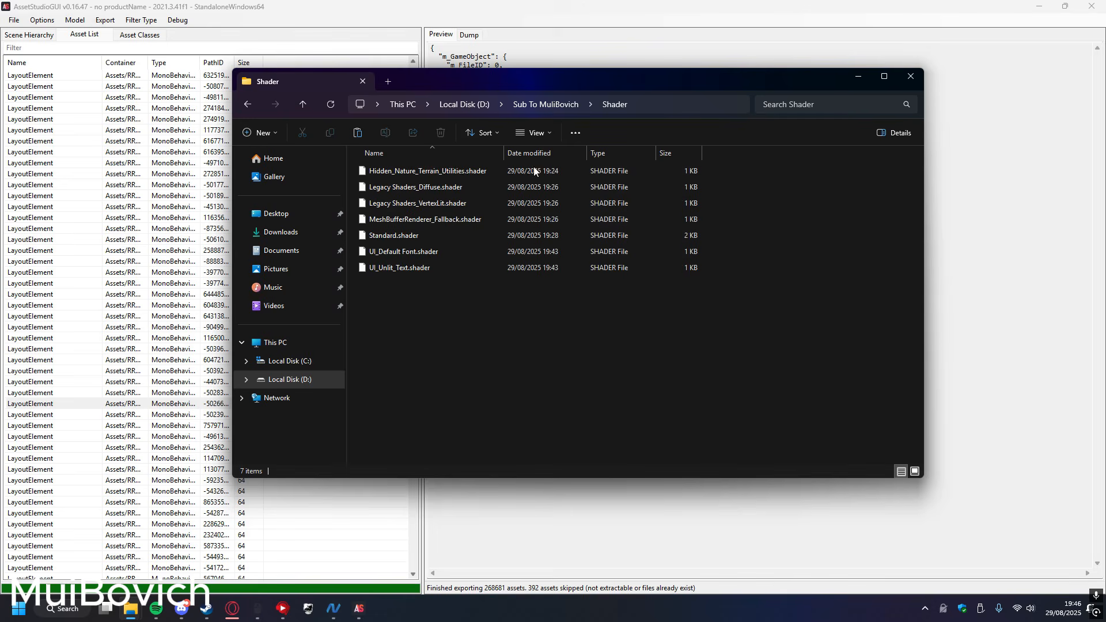
{"action": "left_click", "coordinate": [545, 106]}
{"action": "double_click", "coordinate": [420, 255]}
- Open the exported Sprite folder and browse its PNG images down to the icon files
{"action": "left_click", "coordinate": [546, 104]}
{"action": "double_click", "coordinate": [443, 268]}
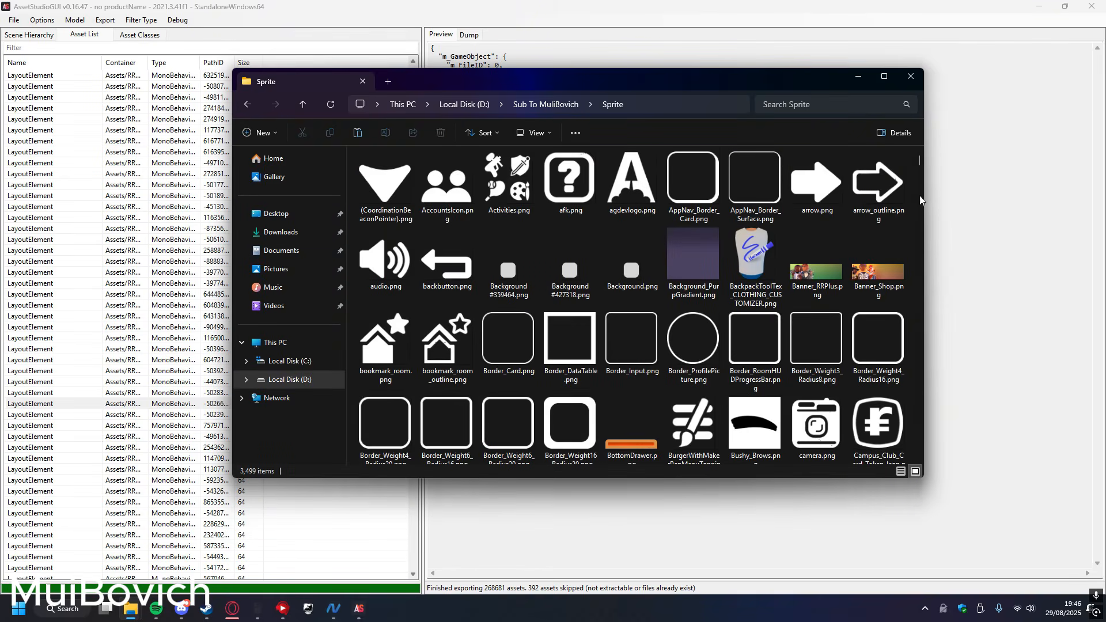
{"action": "left_click_drag", "start_coordinate": [922, 161], "coordinate": [973, 248]}
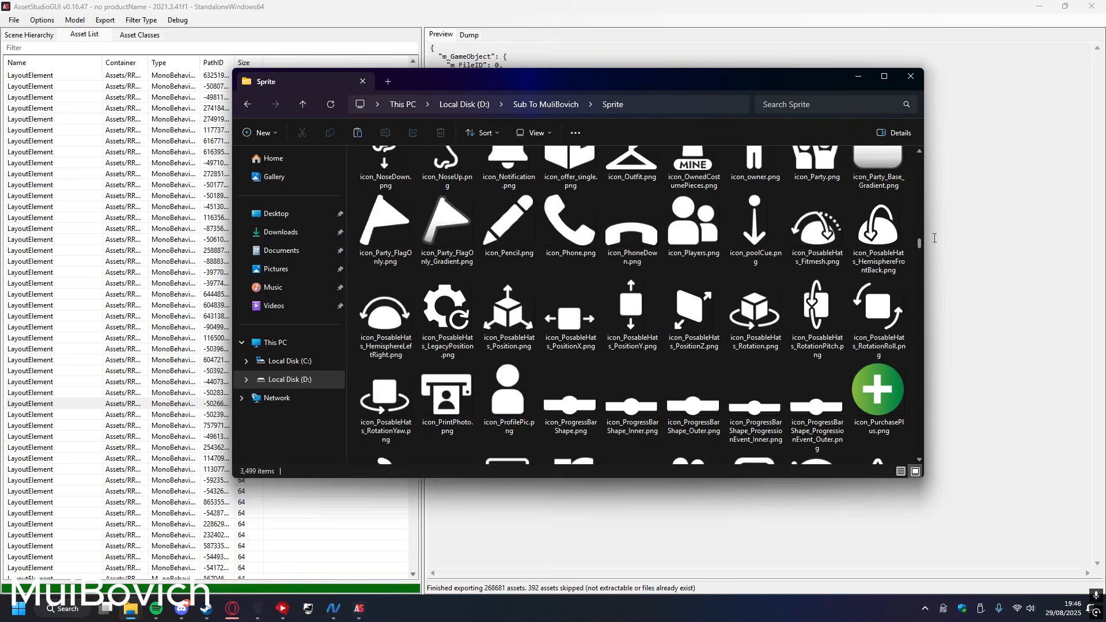
- Look through the exported TextAsset folder and open EULA_en.txt from it
{"action": "left_click", "coordinate": [527, 108]}
{"action": "double_click", "coordinate": [424, 281]}
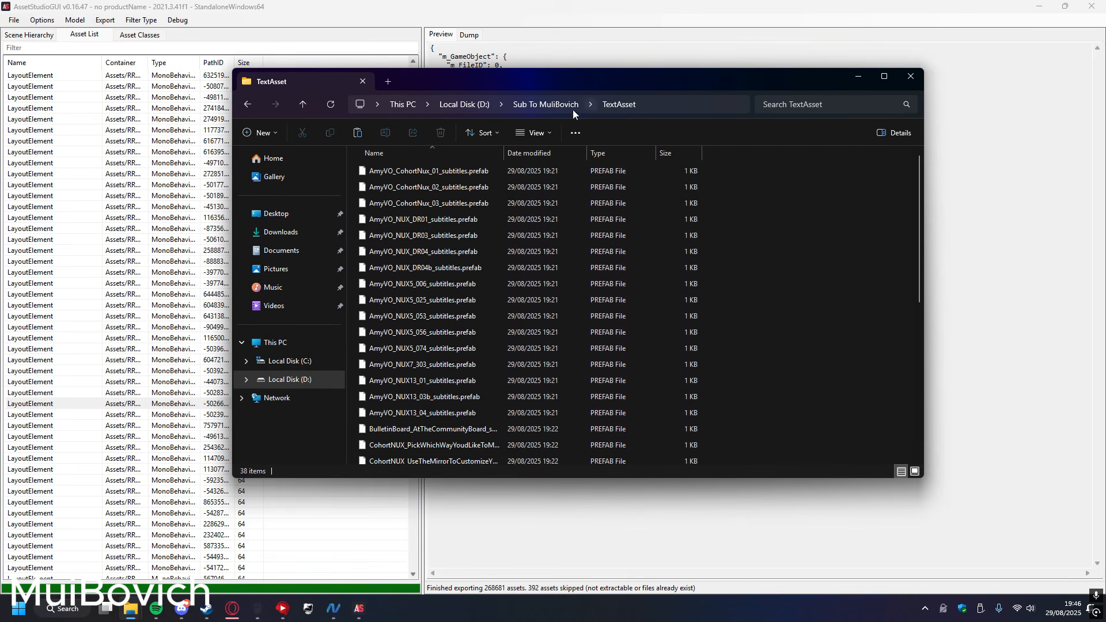
{"action": "scroll", "coordinate": [817, 267], "scroll_direction": "down", "scroll_amount": 6}
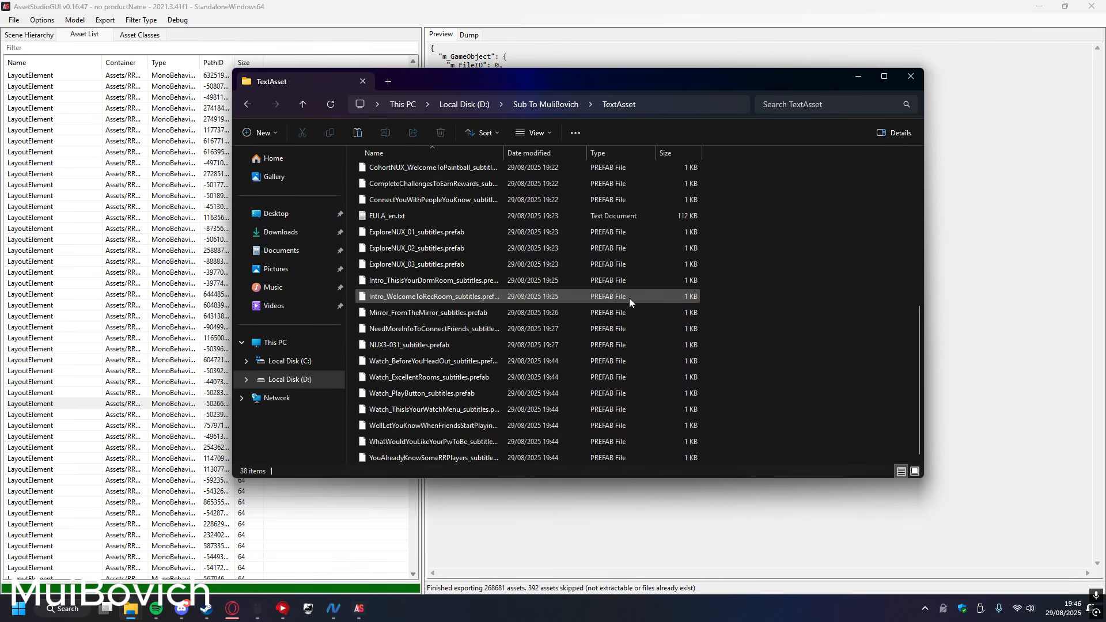
{"action": "left_click", "coordinate": [432, 265]}
{"action": "double_click", "coordinate": [415, 216]}
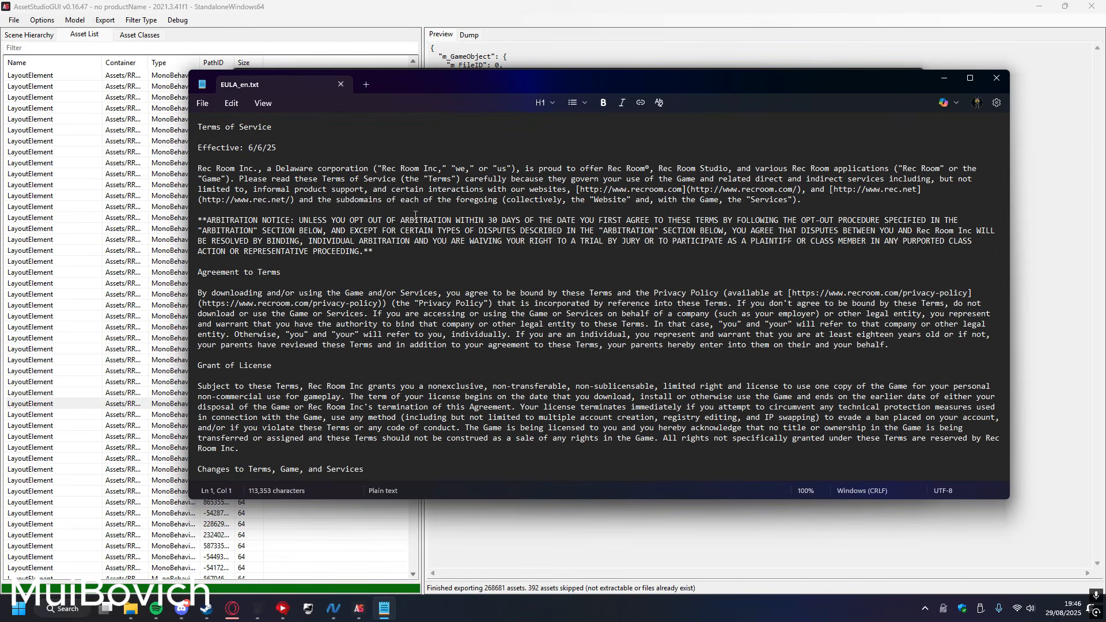
- Read through the opening sections of the Terms of Service in EULA_en.txt and close the file
{"action": "left_click_drag", "start_coordinate": [239, 168], "coordinate": [477, 286]}
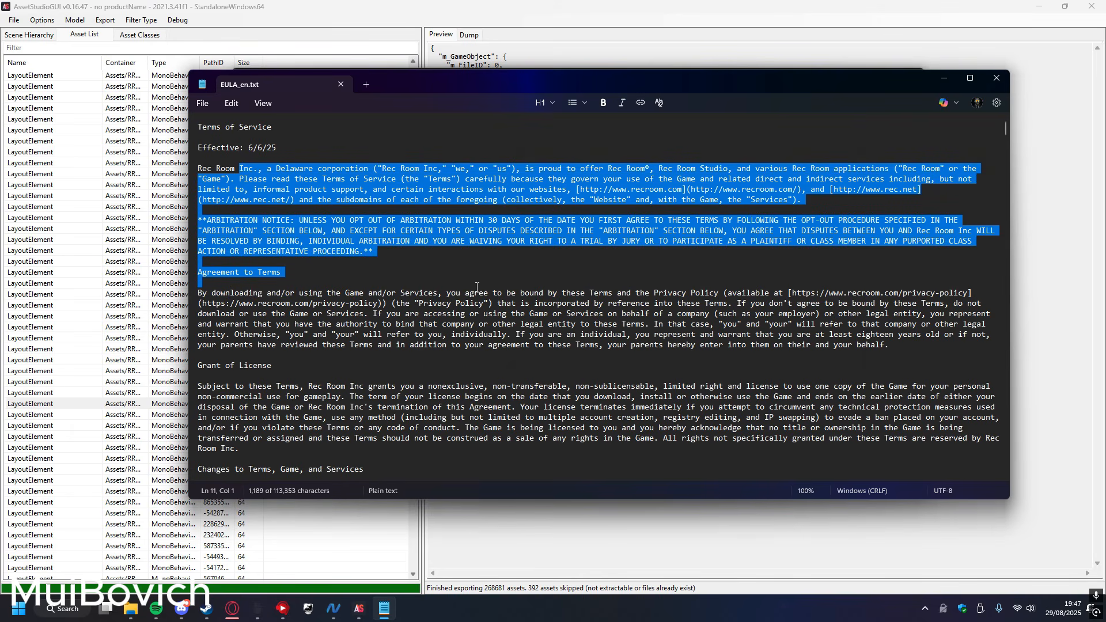
{"action": "left_click", "coordinate": [455, 250]}
{"action": "scroll", "coordinate": [452, 247], "scroll_direction": "down", "scroll_amount": 5}
{"action": "scroll", "coordinate": [326, 90], "scroll_direction": "down", "scroll_amount": 1}
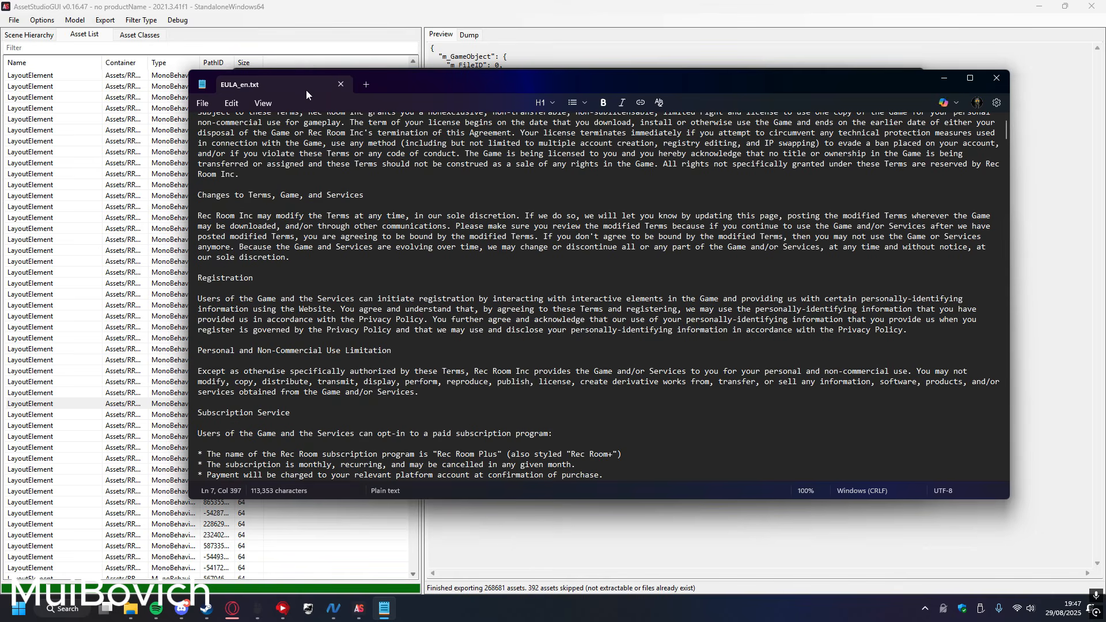
{"action": "left_click", "coordinate": [340, 84]}
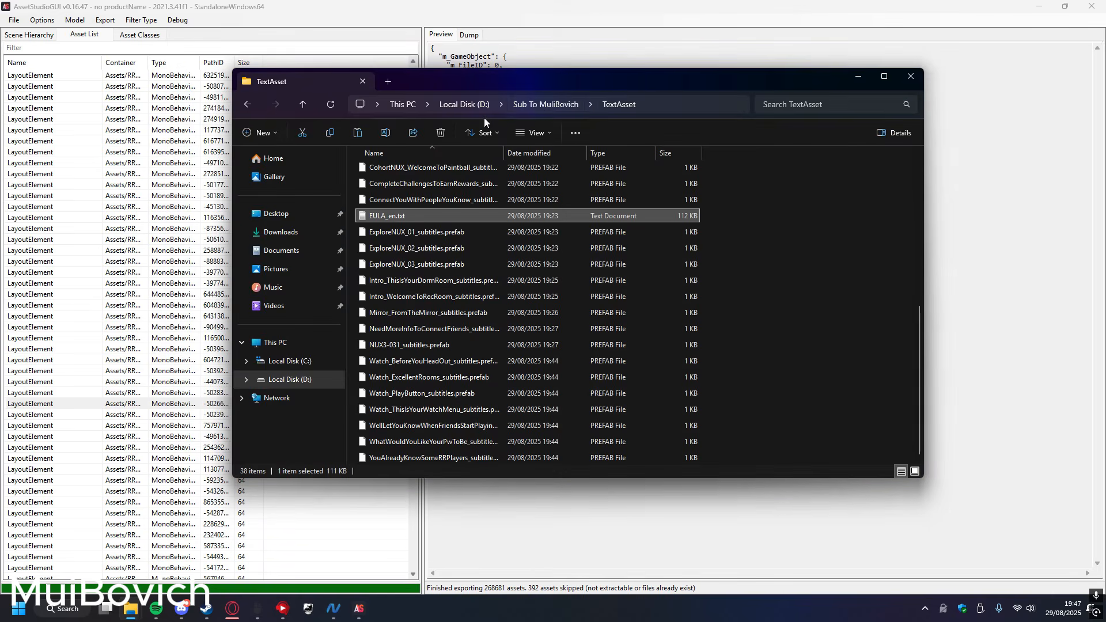
- Open the exported Texture2D folder and browse its texture images down to the eye textures and back to the enemy clown ones
{"action": "left_click", "coordinate": [547, 104]}
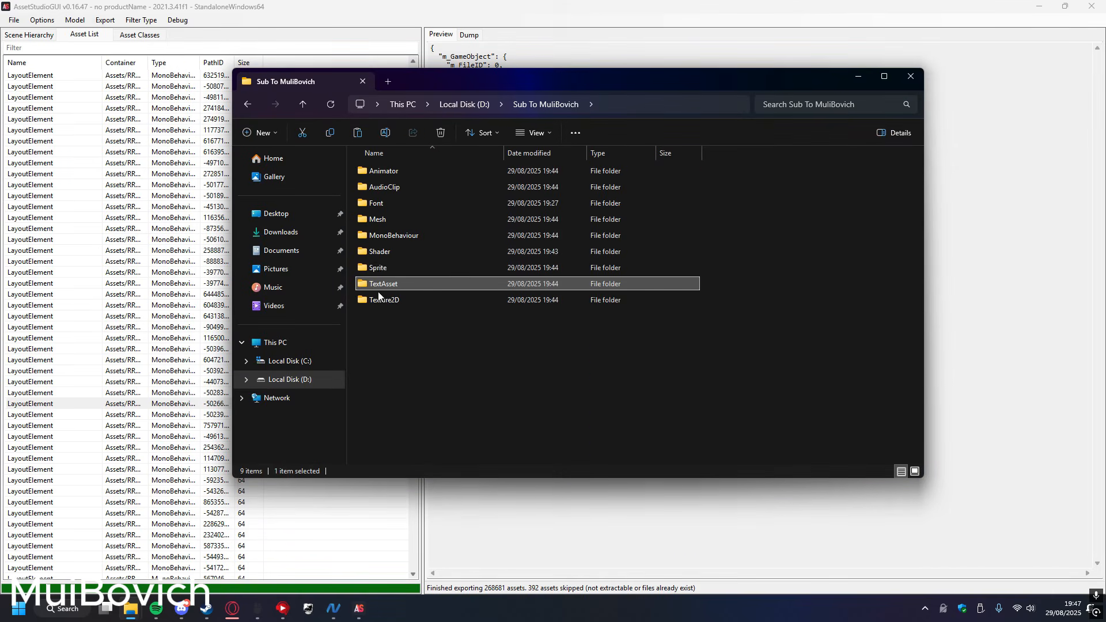
{"action": "scroll", "coordinate": [876, 235], "scroll_direction": "down", "scroll_amount": 7}
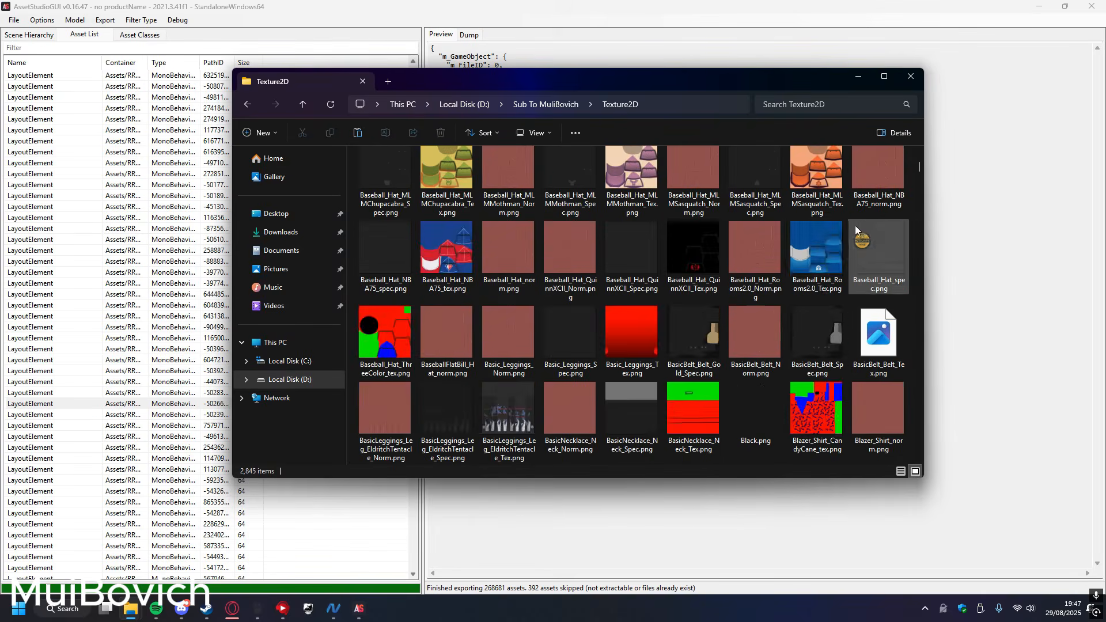
{"action": "scroll", "coordinate": [857, 226], "scroll_direction": "up", "scroll_amount": 5}
{"action": "scroll", "coordinate": [840, 238], "scroll_direction": "up", "scroll_amount": 3}
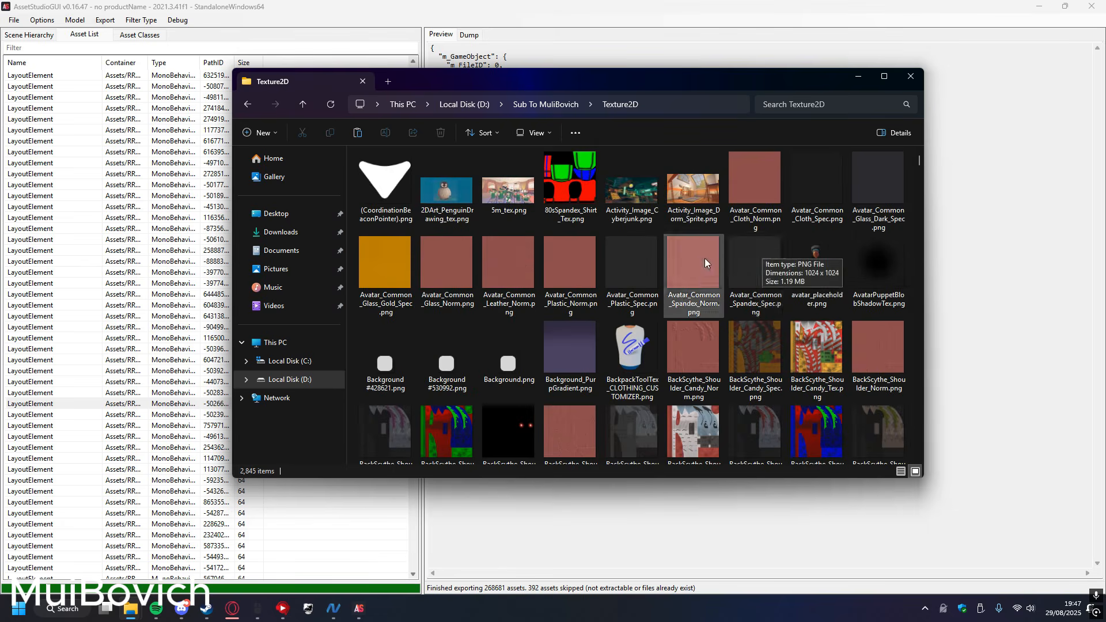
{"action": "scroll", "coordinate": [708, 265], "scroll_direction": "down", "scroll_amount": 6}
{"action": "scroll", "coordinate": [679, 285], "scroll_direction": "down", "scroll_amount": 6}
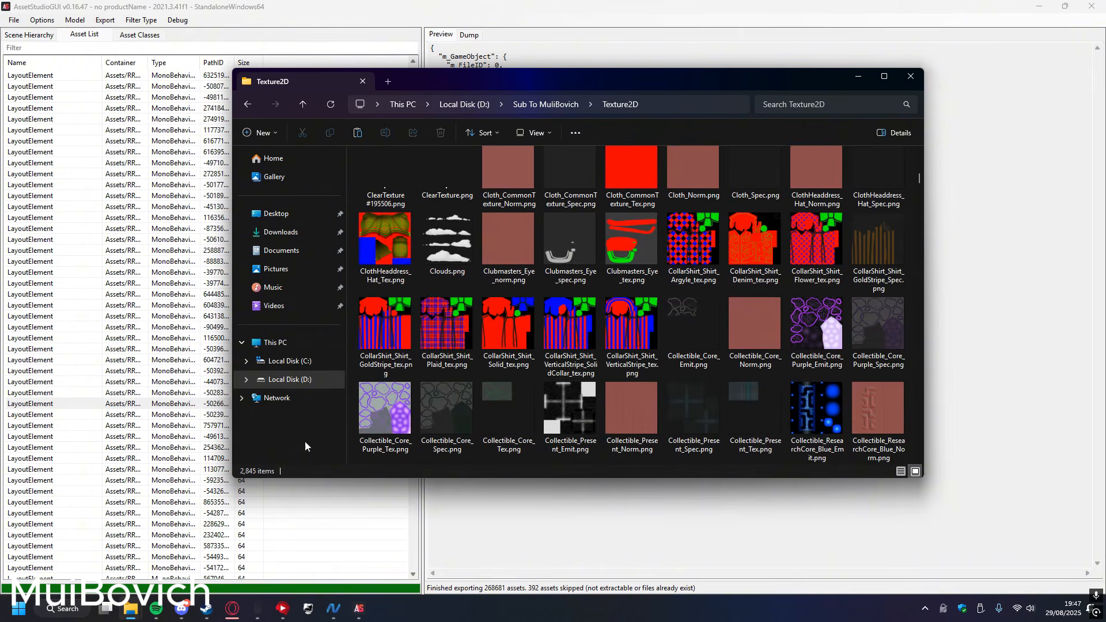
{"action": "scroll", "coordinate": [574, 403], "scroll_direction": "down", "scroll_amount": 15}
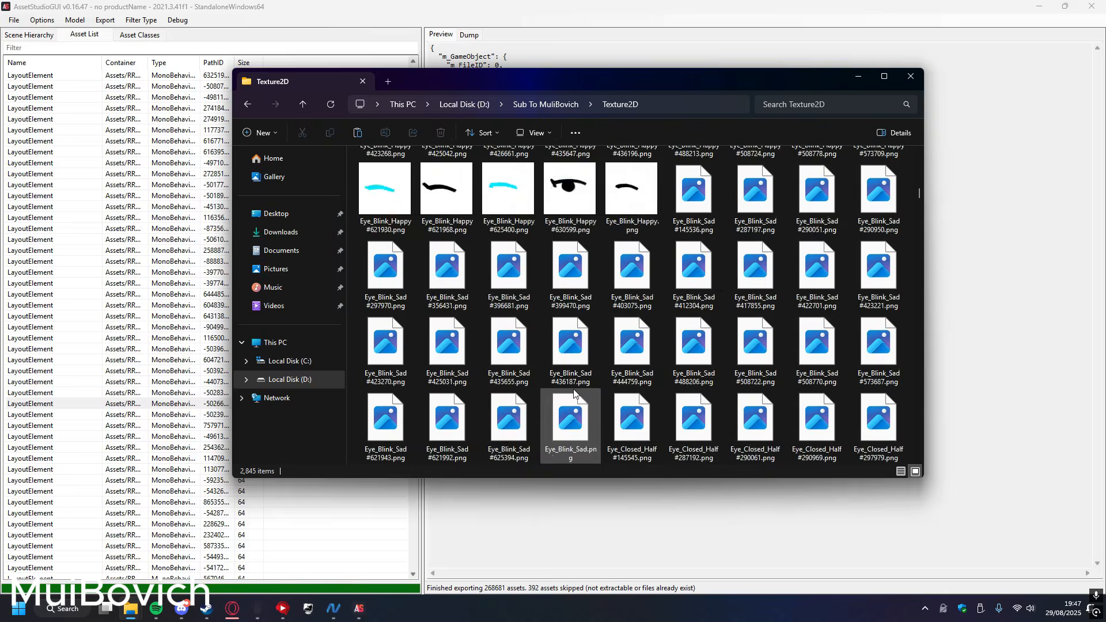
{"action": "scroll", "coordinate": [574, 395], "scroll_direction": "up", "scroll_amount": 5}
- Preview Enemy_Clown_Tex.png, then close the image viewer and the Texture2D folder window
{"action": "double_click", "coordinate": [474, 382]}
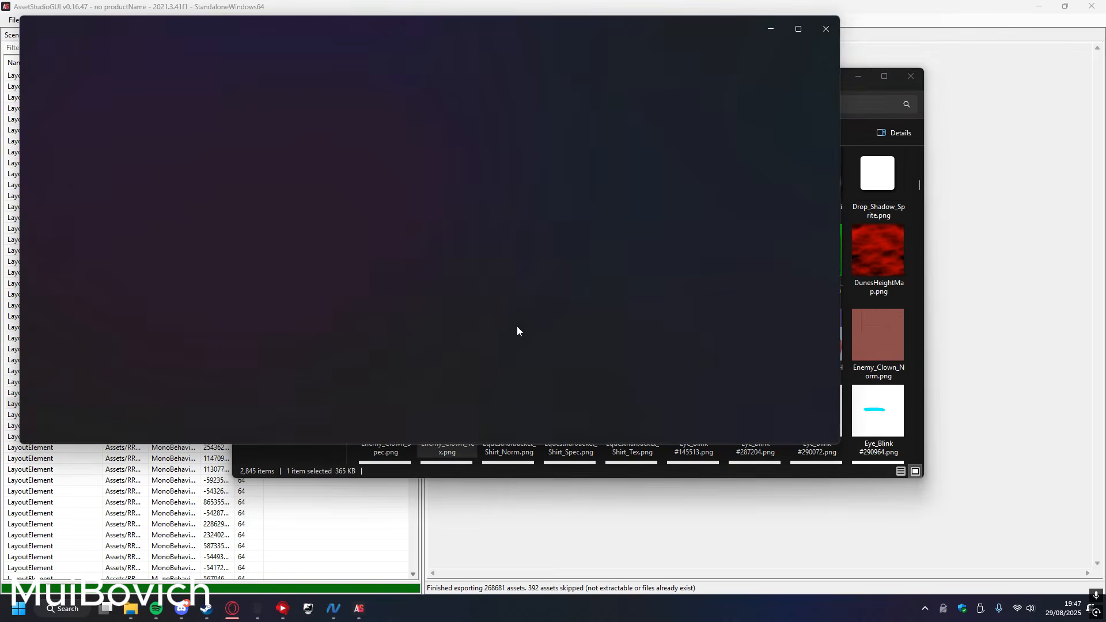
{"action": "left_click", "coordinate": [827, 29]}
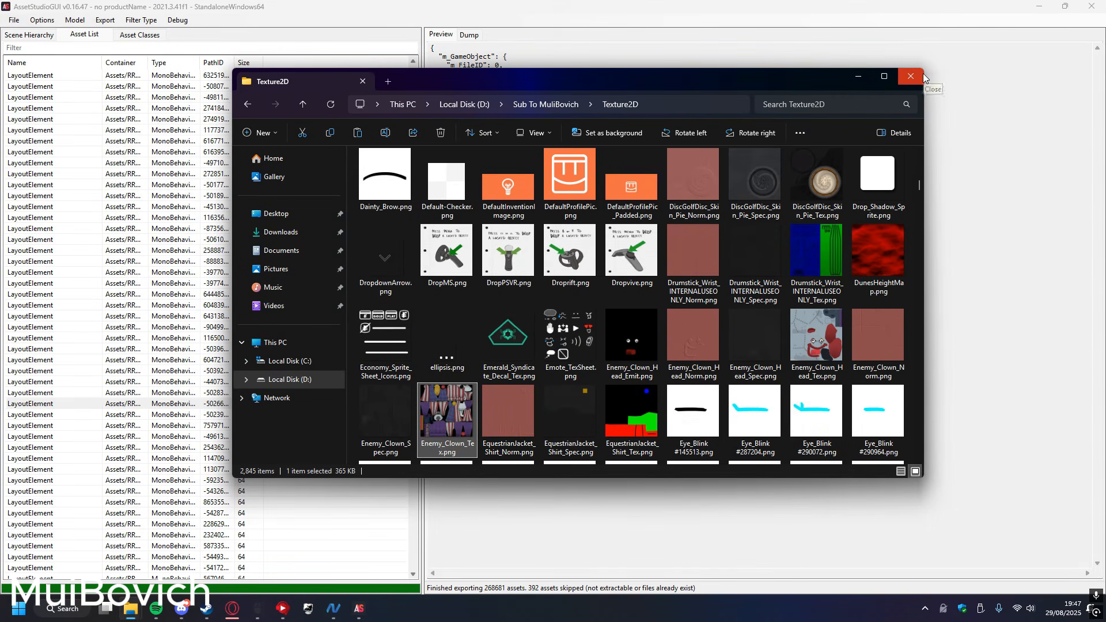
{"action": "left_click", "coordinate": [921, 75]}
- Preview another LayoutElement entry in AssetStudioGUI and look further down the asset list
{"action": "scroll", "coordinate": [287, 322], "scroll_direction": "down", "scroll_amount": 7}
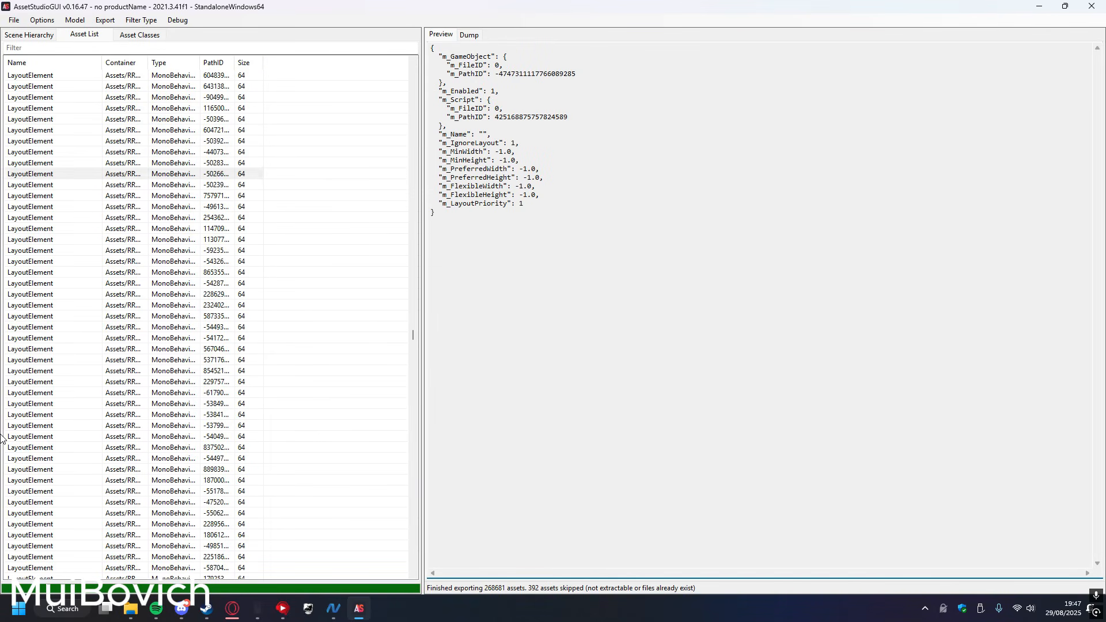
{"action": "left_click", "coordinate": [70, 414]}
{"action": "scroll", "coordinate": [257, 391], "scroll_direction": "down", "scroll_amount": 14}
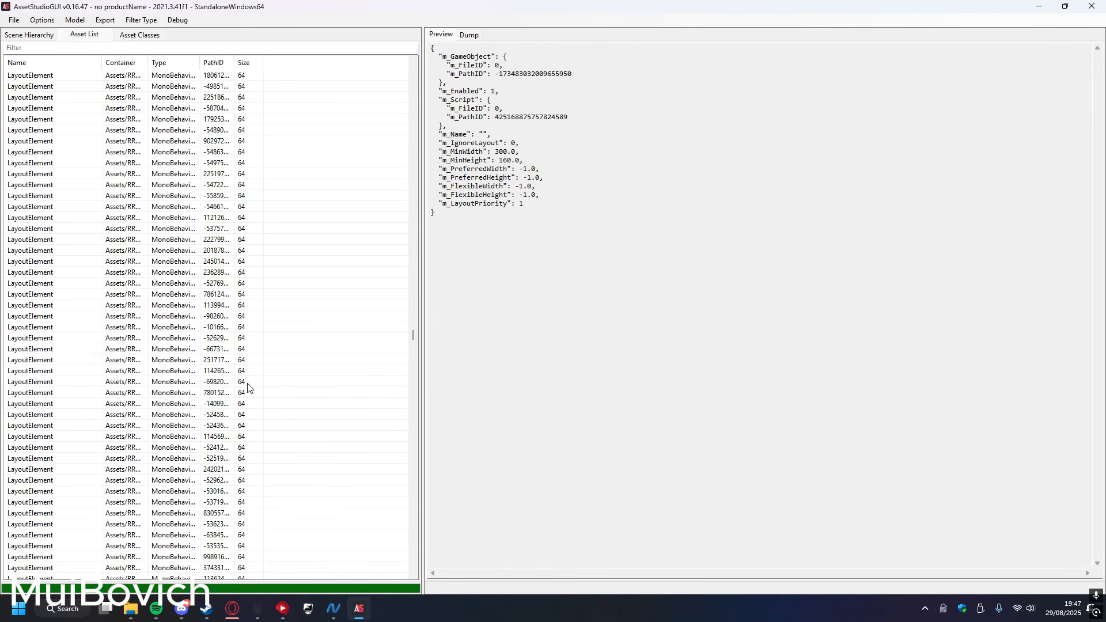